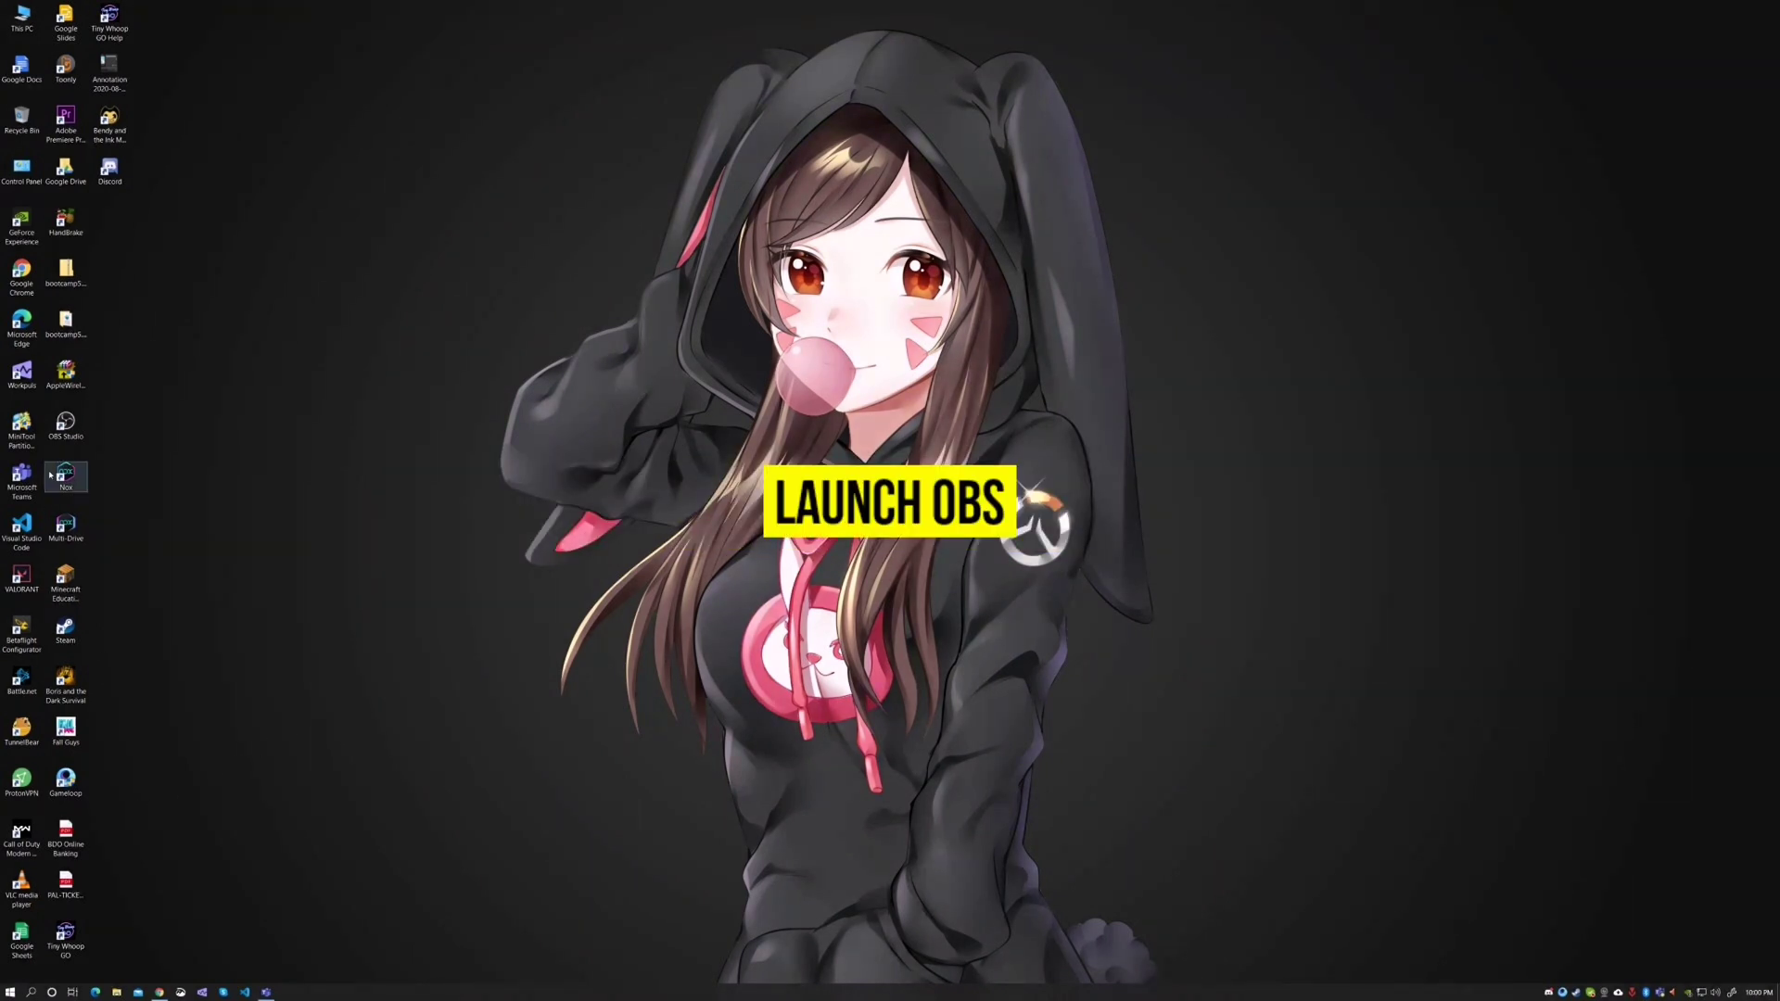
Step: Launch OBS Studio and add a scene named 'NINTENDO SWITCH' in capital letters
double_click(62, 435)
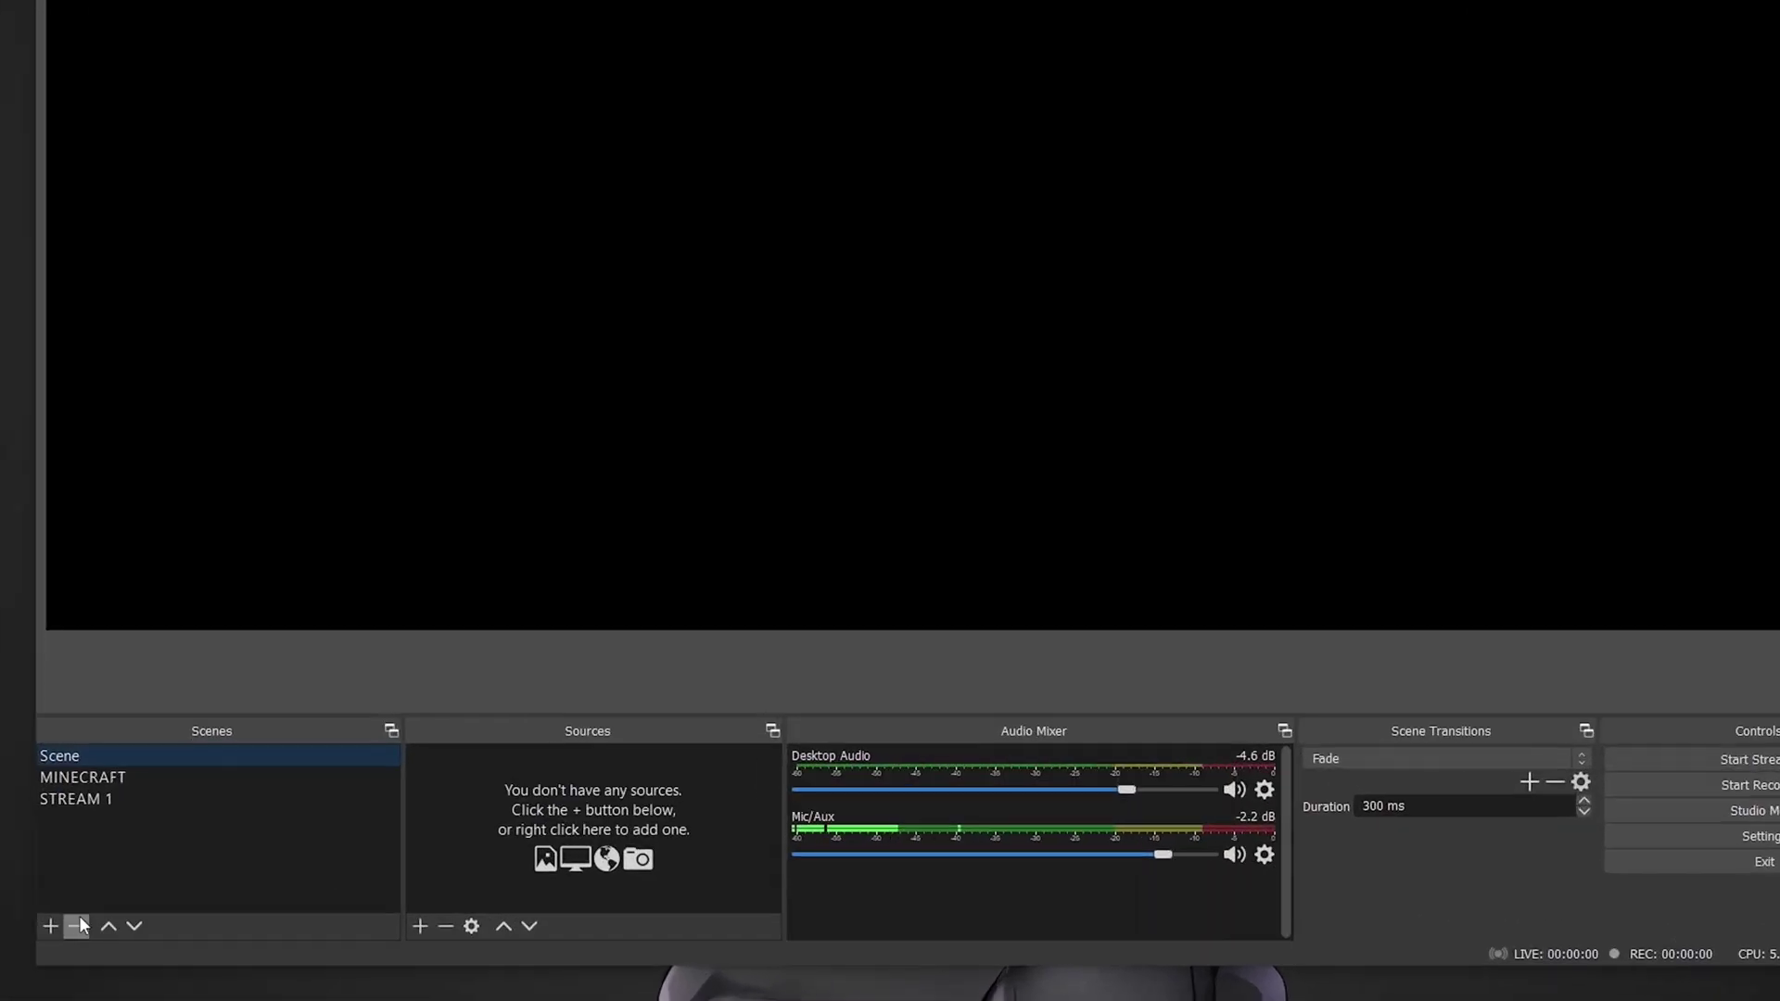
click(49, 926)
key(Caps_Lock)
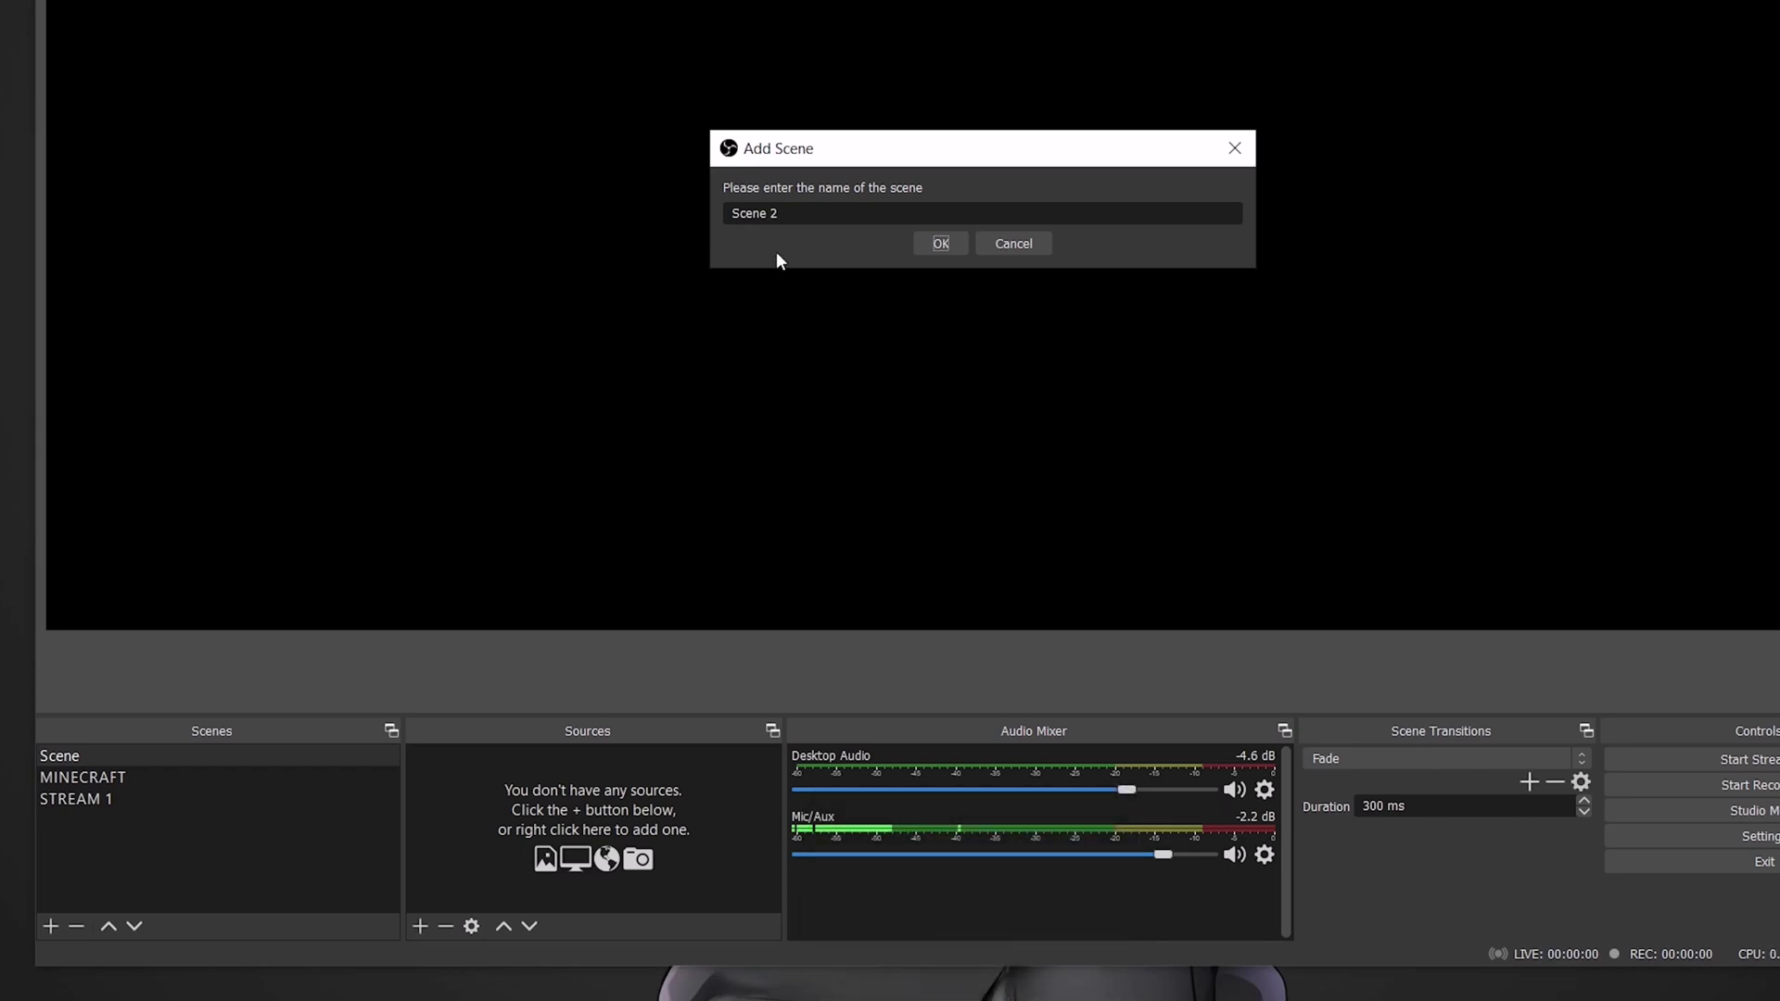
key(Caps_Lock)
text(NINTENDO SWITCH)
key(Return)
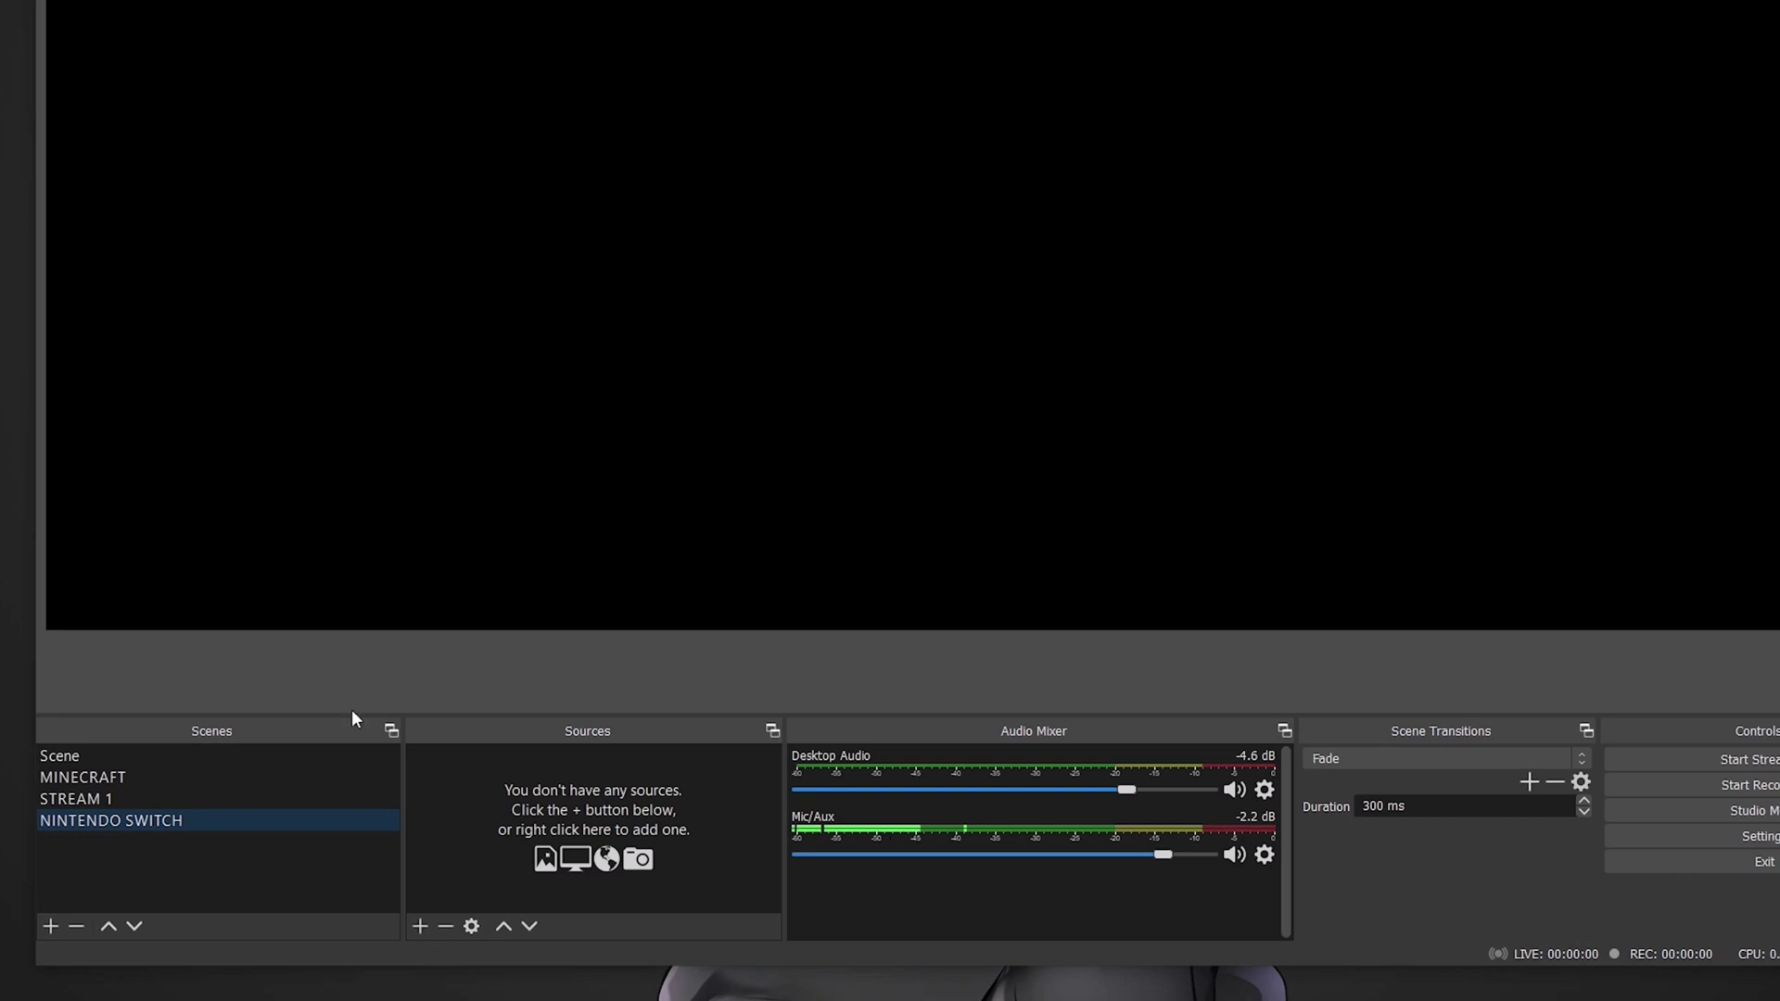
Step: Add a Video Capture Device source named 'SWITCH' that uses the USB Video device
click(419, 921)
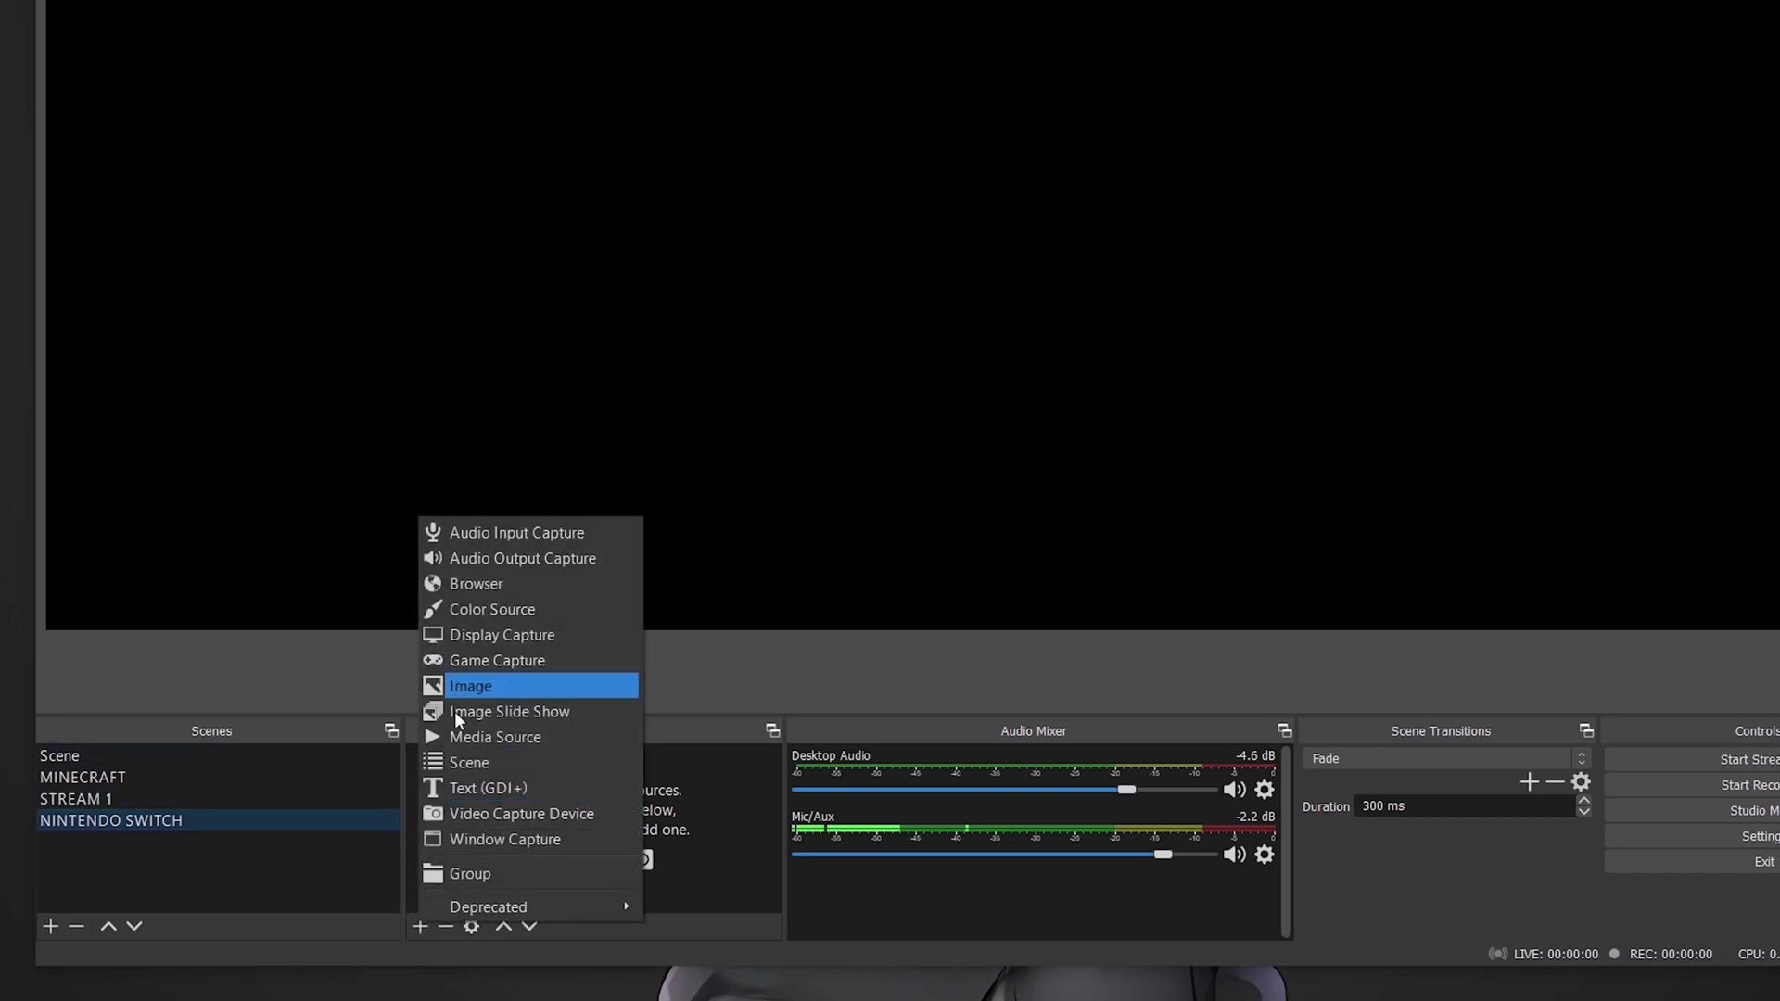
click(471, 810)
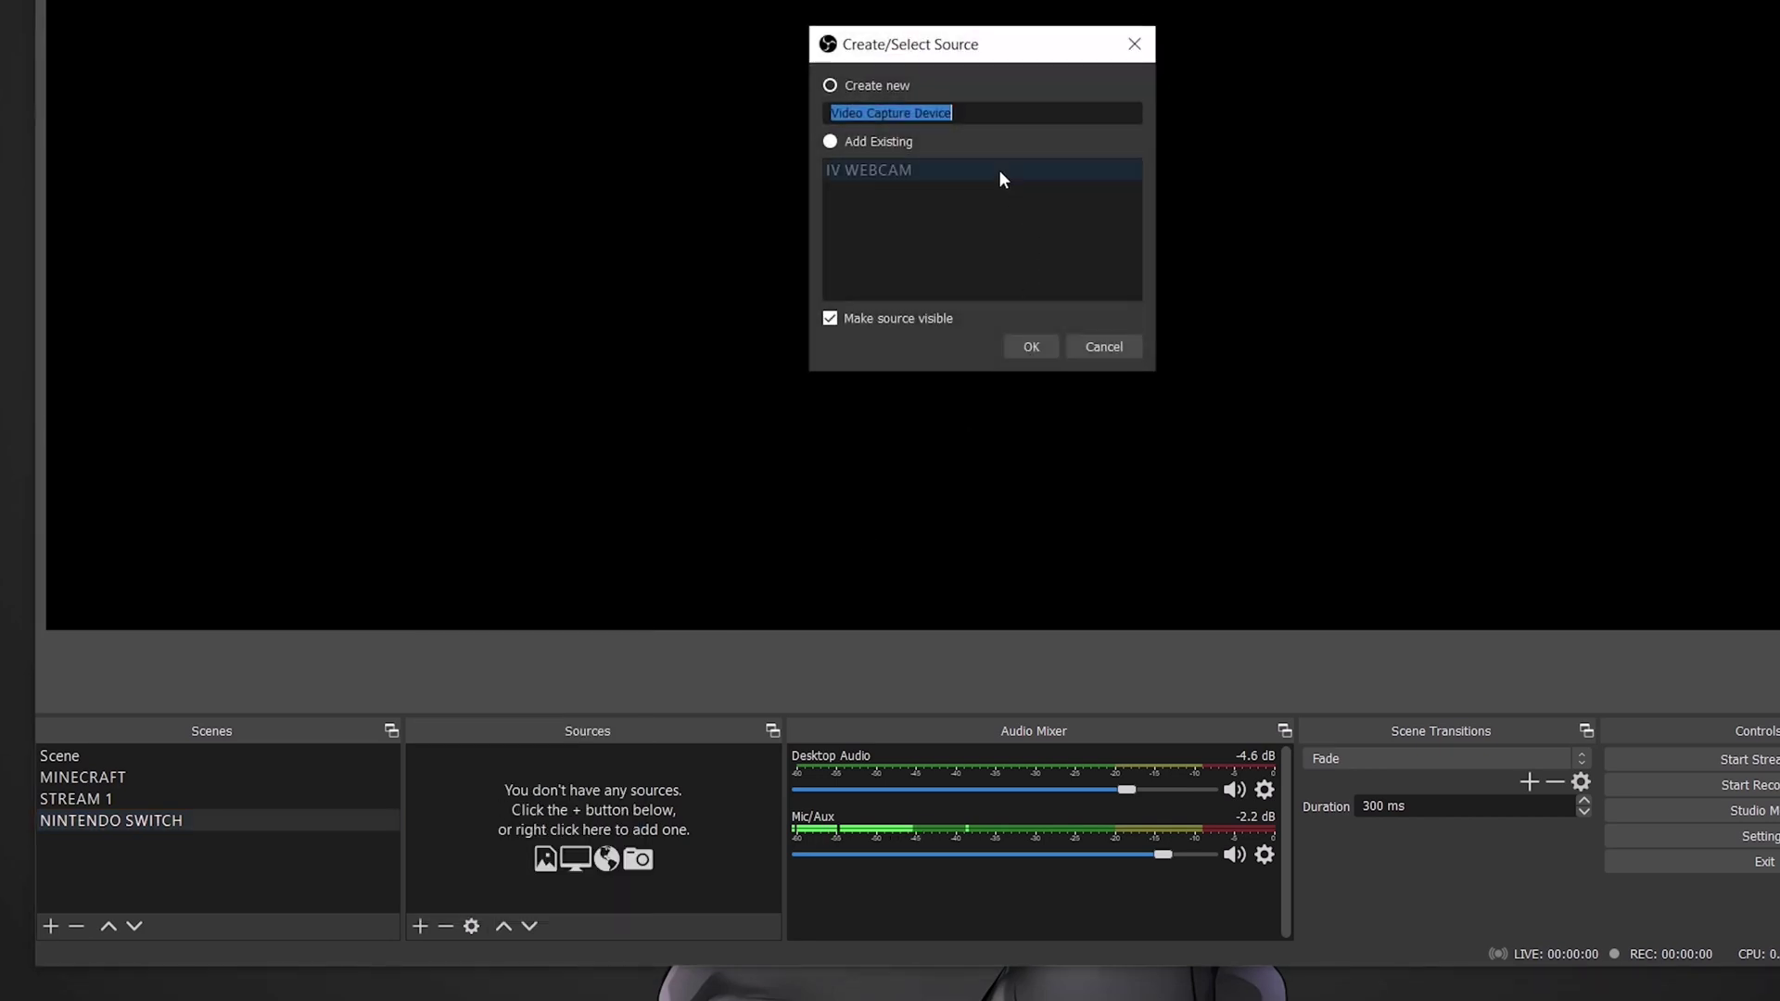
text(SWITCH)
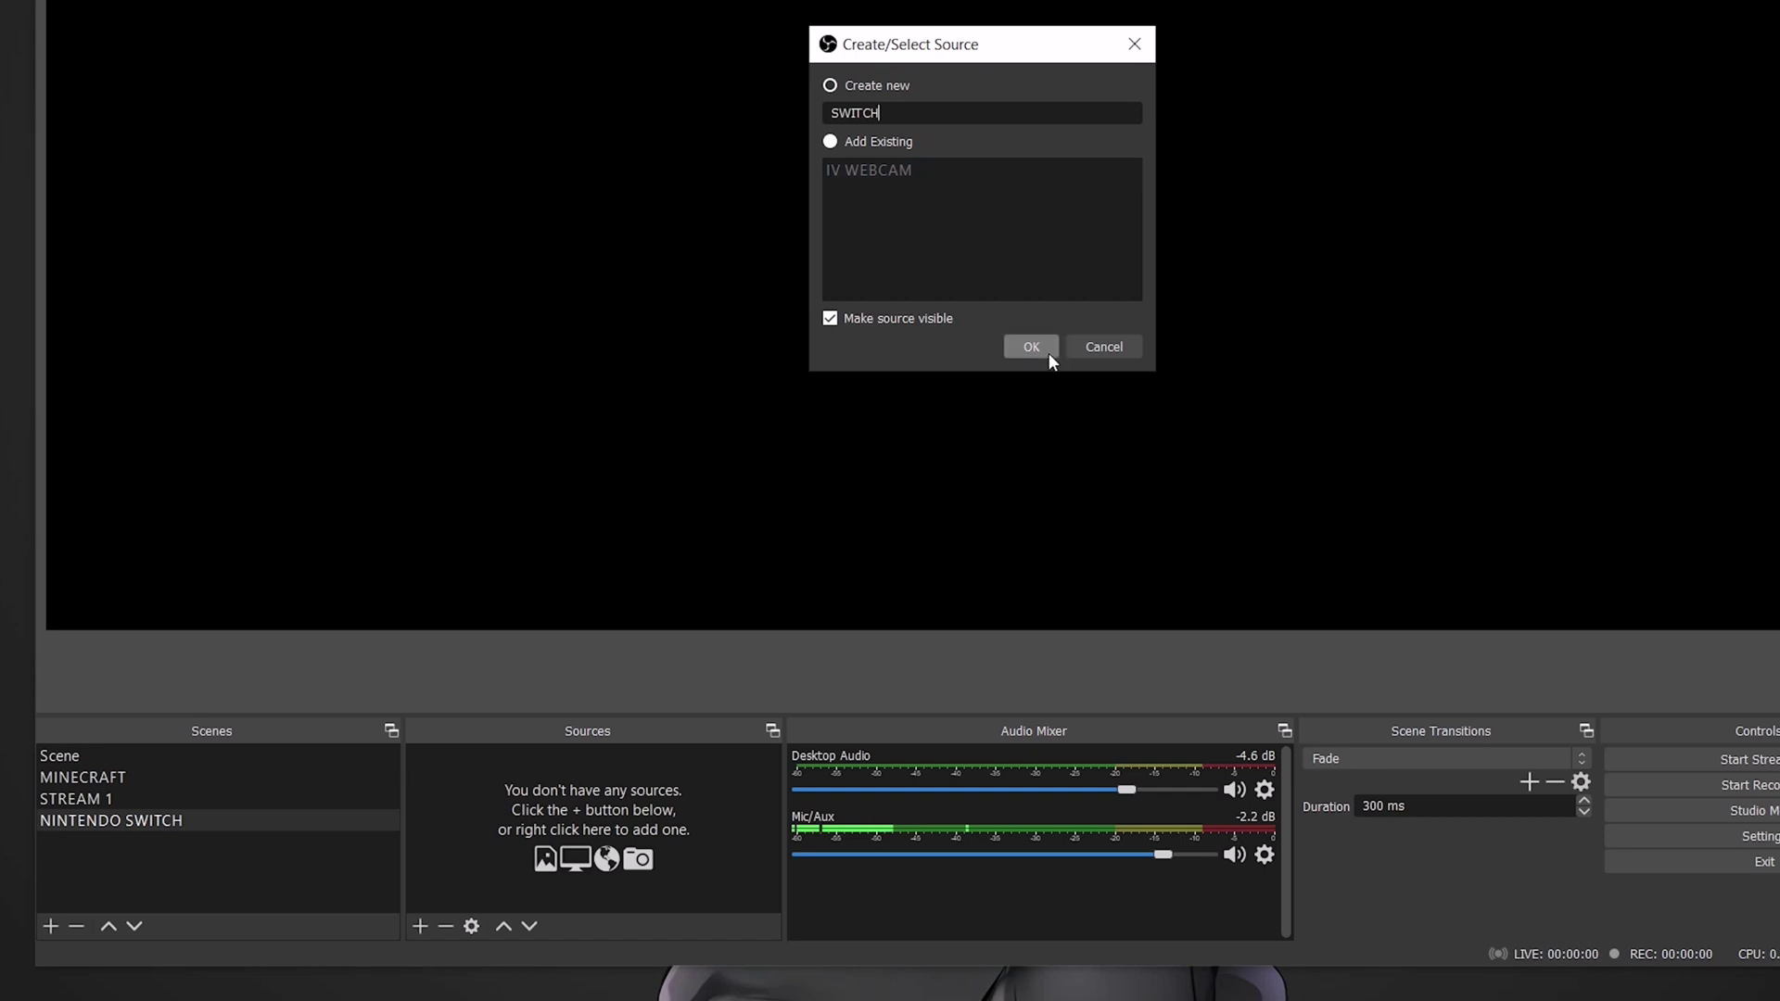
click(1036, 349)
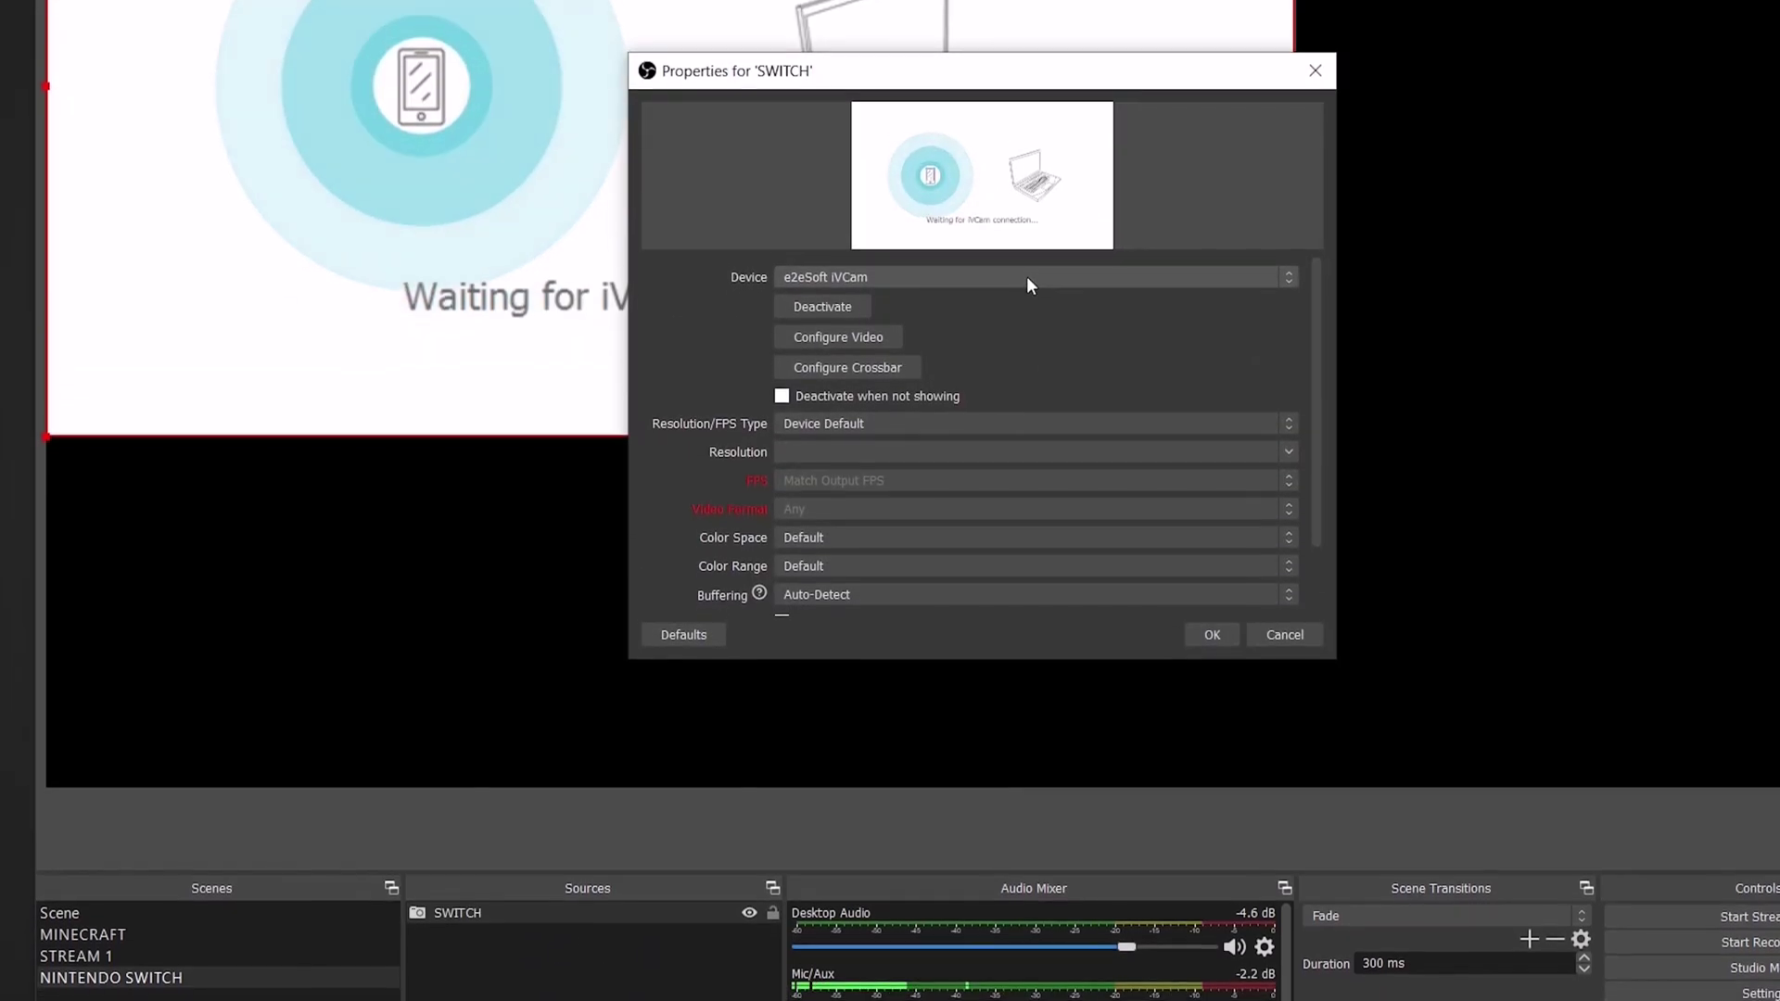
click(1026, 278)
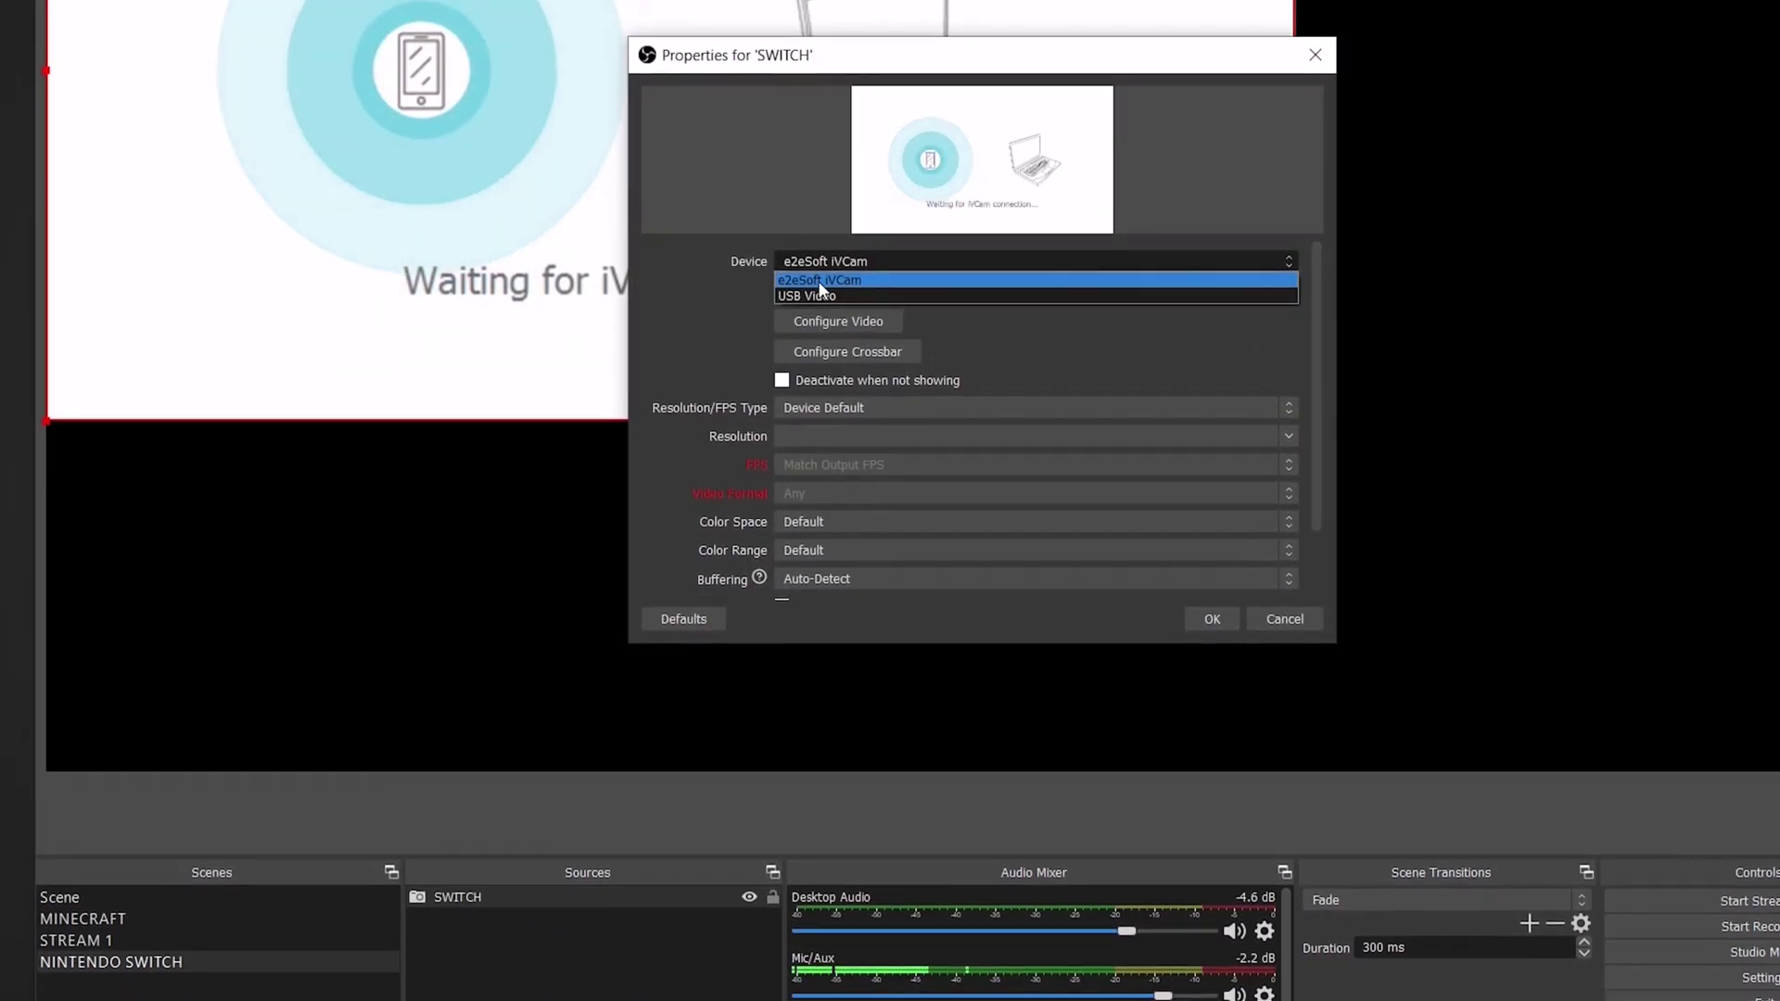
click(805, 271)
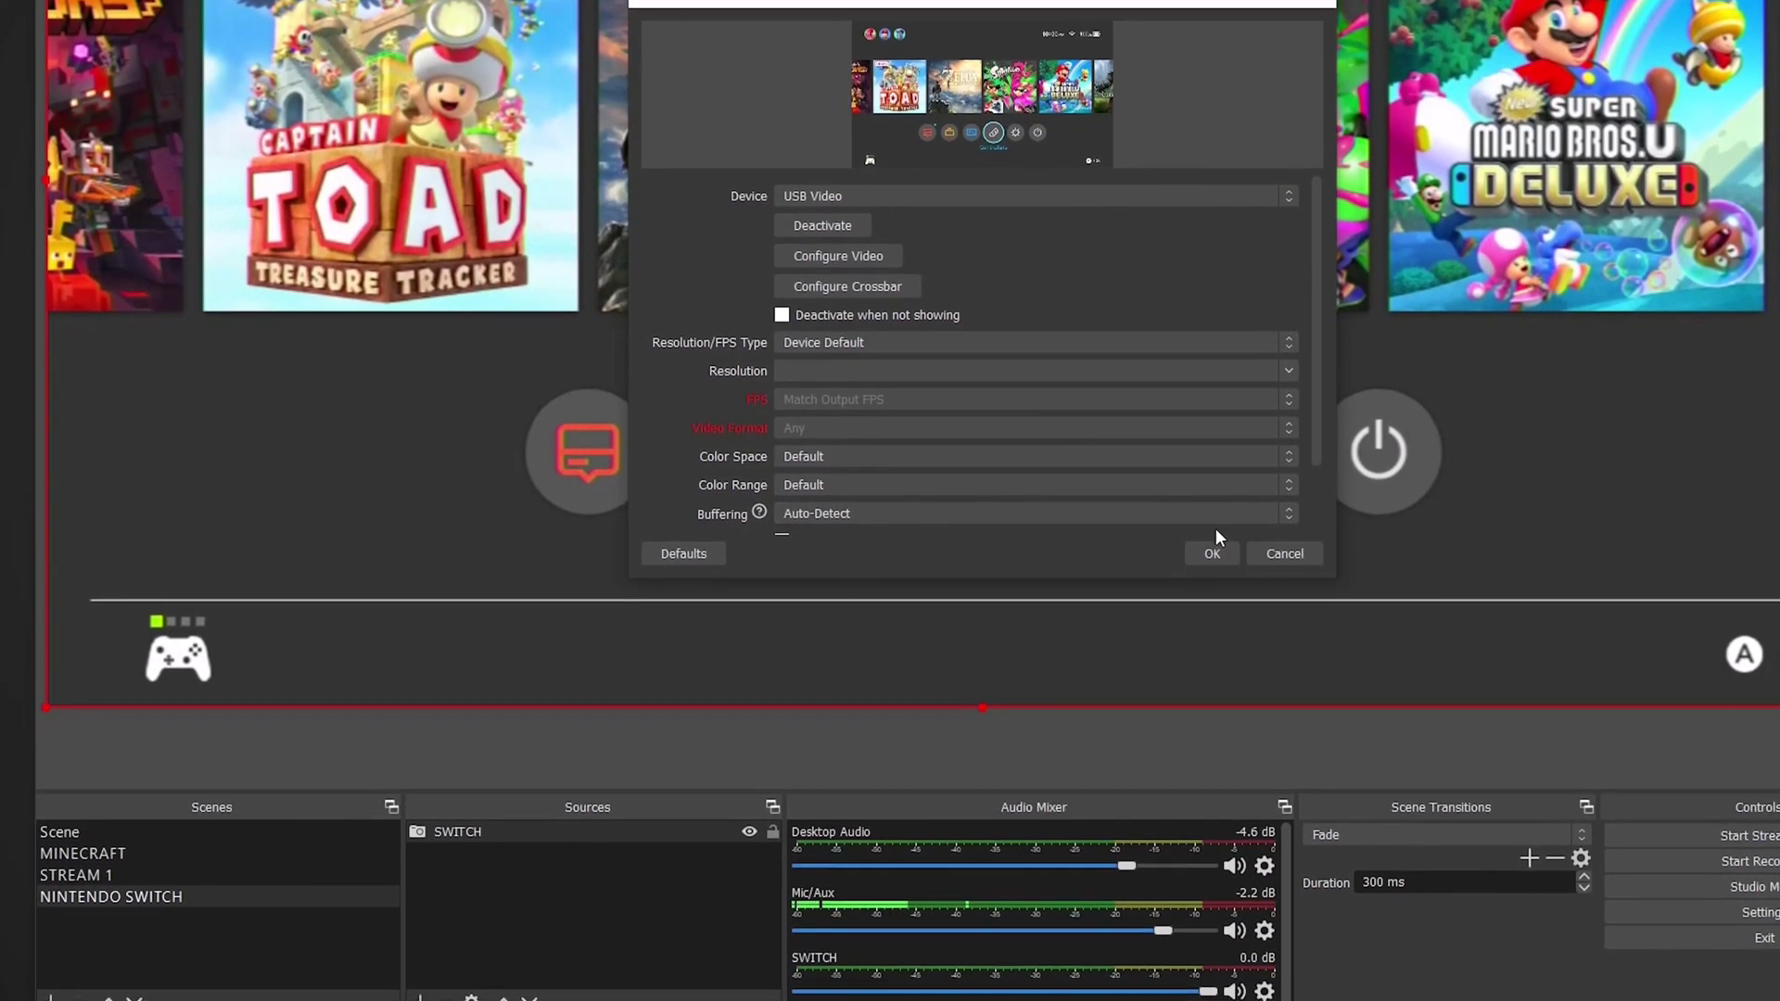
click(1219, 544)
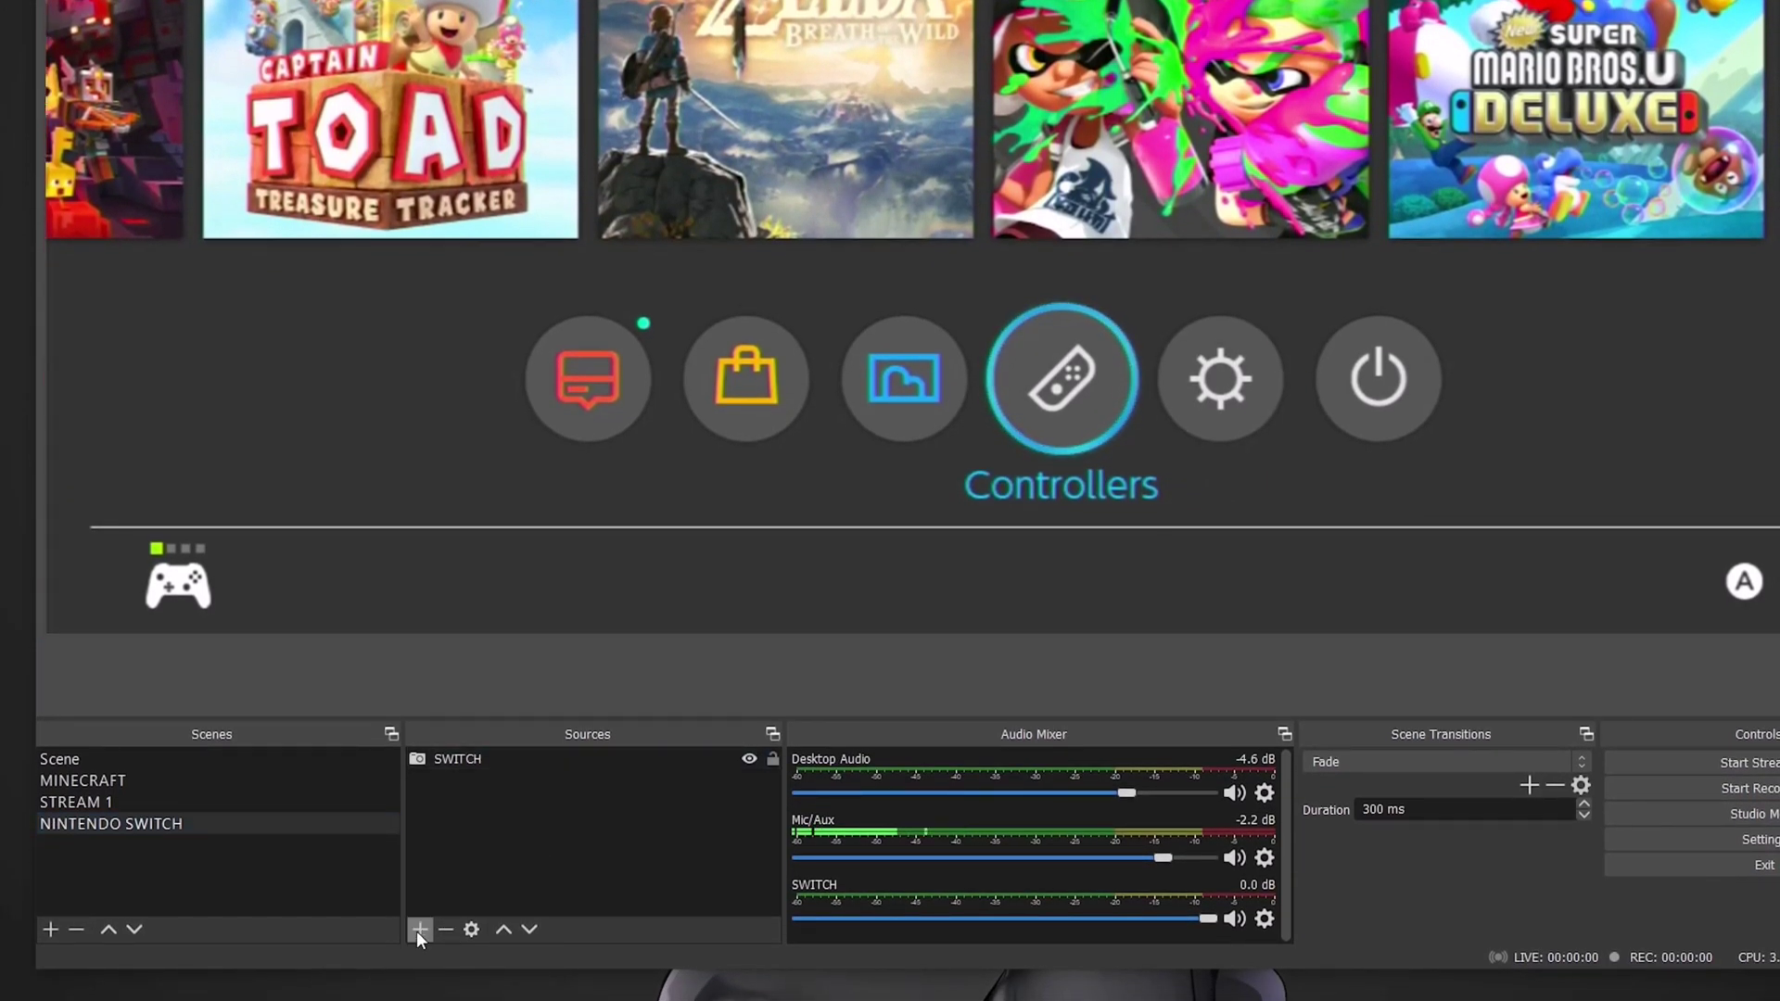
Step: Add an Audio Input Capture source 'NS AUDIO' using Digital Audio Interface (USB Digital Audio)
click(418, 929)
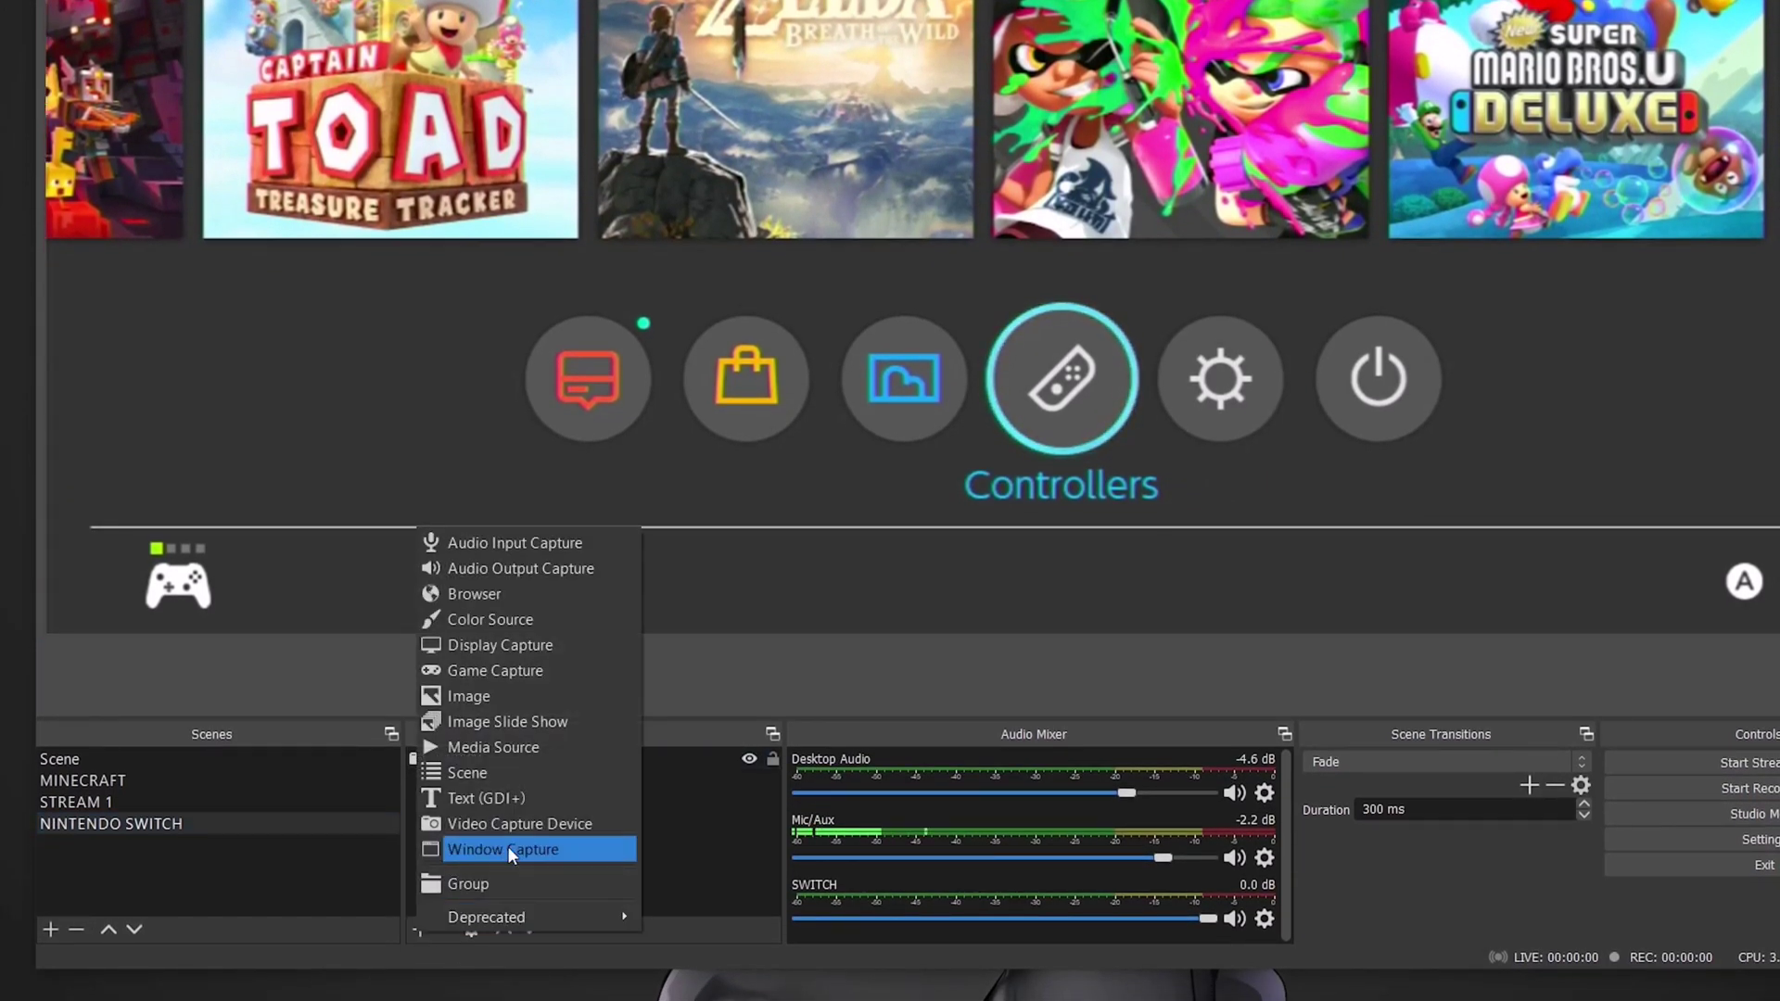
click(502, 547)
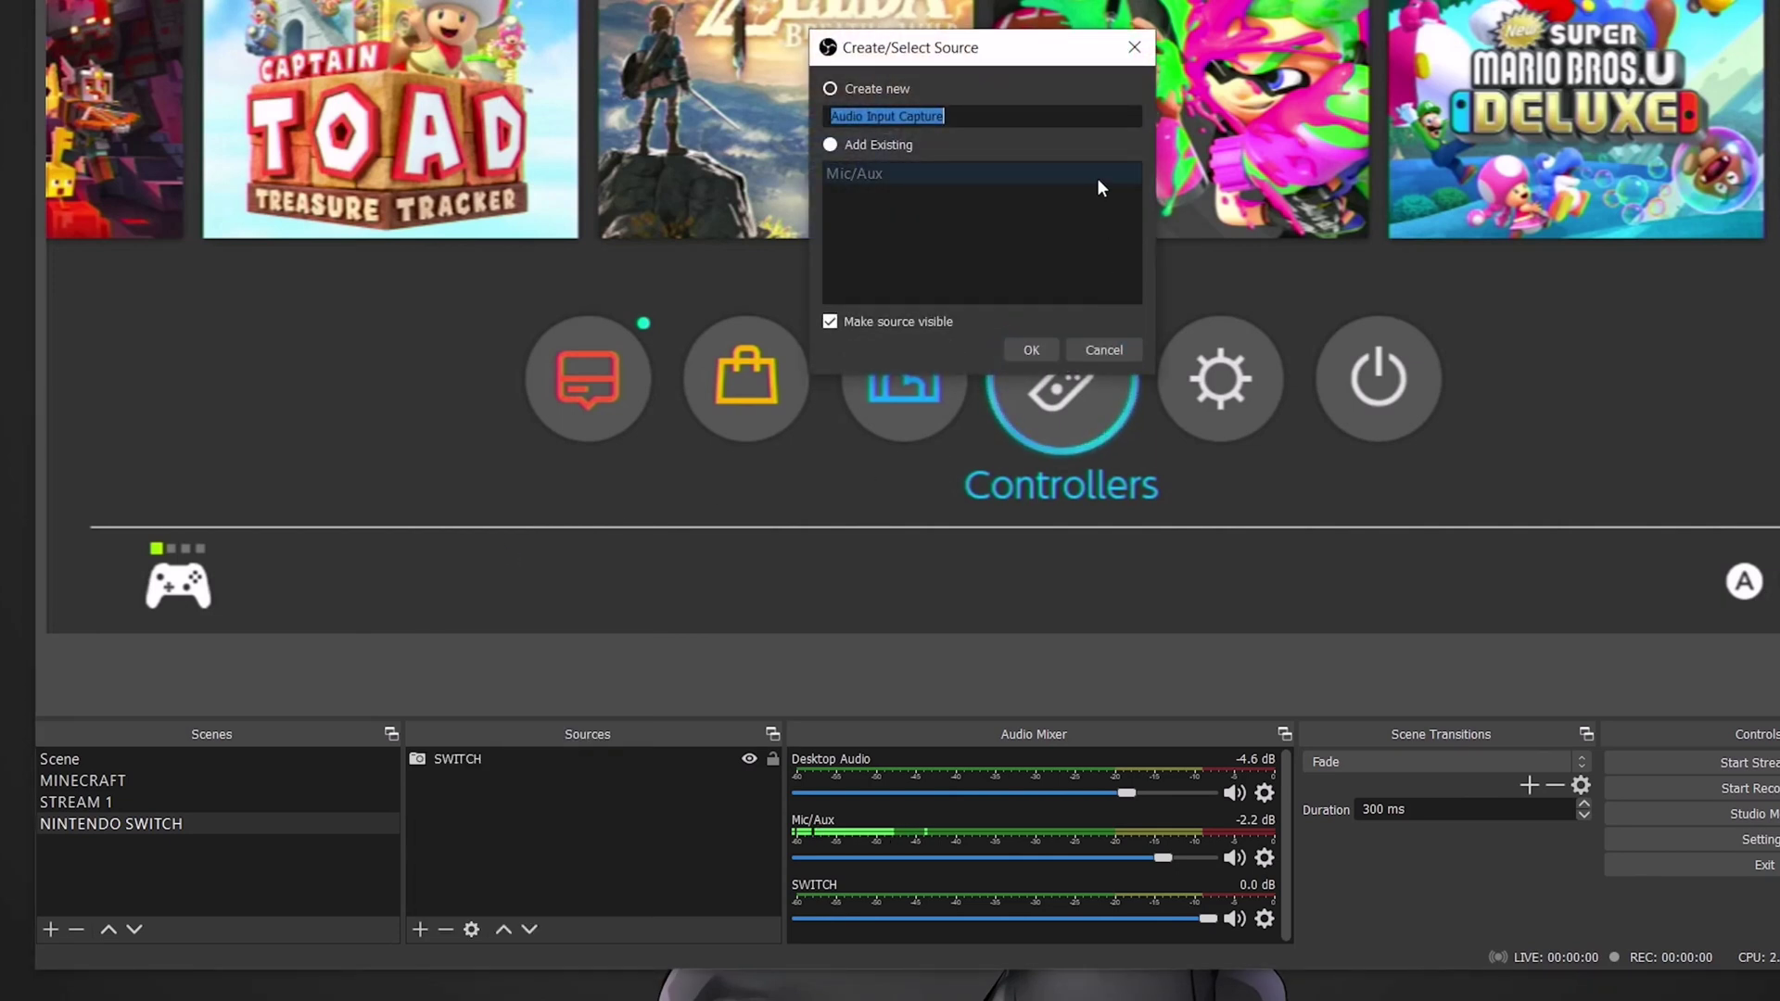
text(SW)
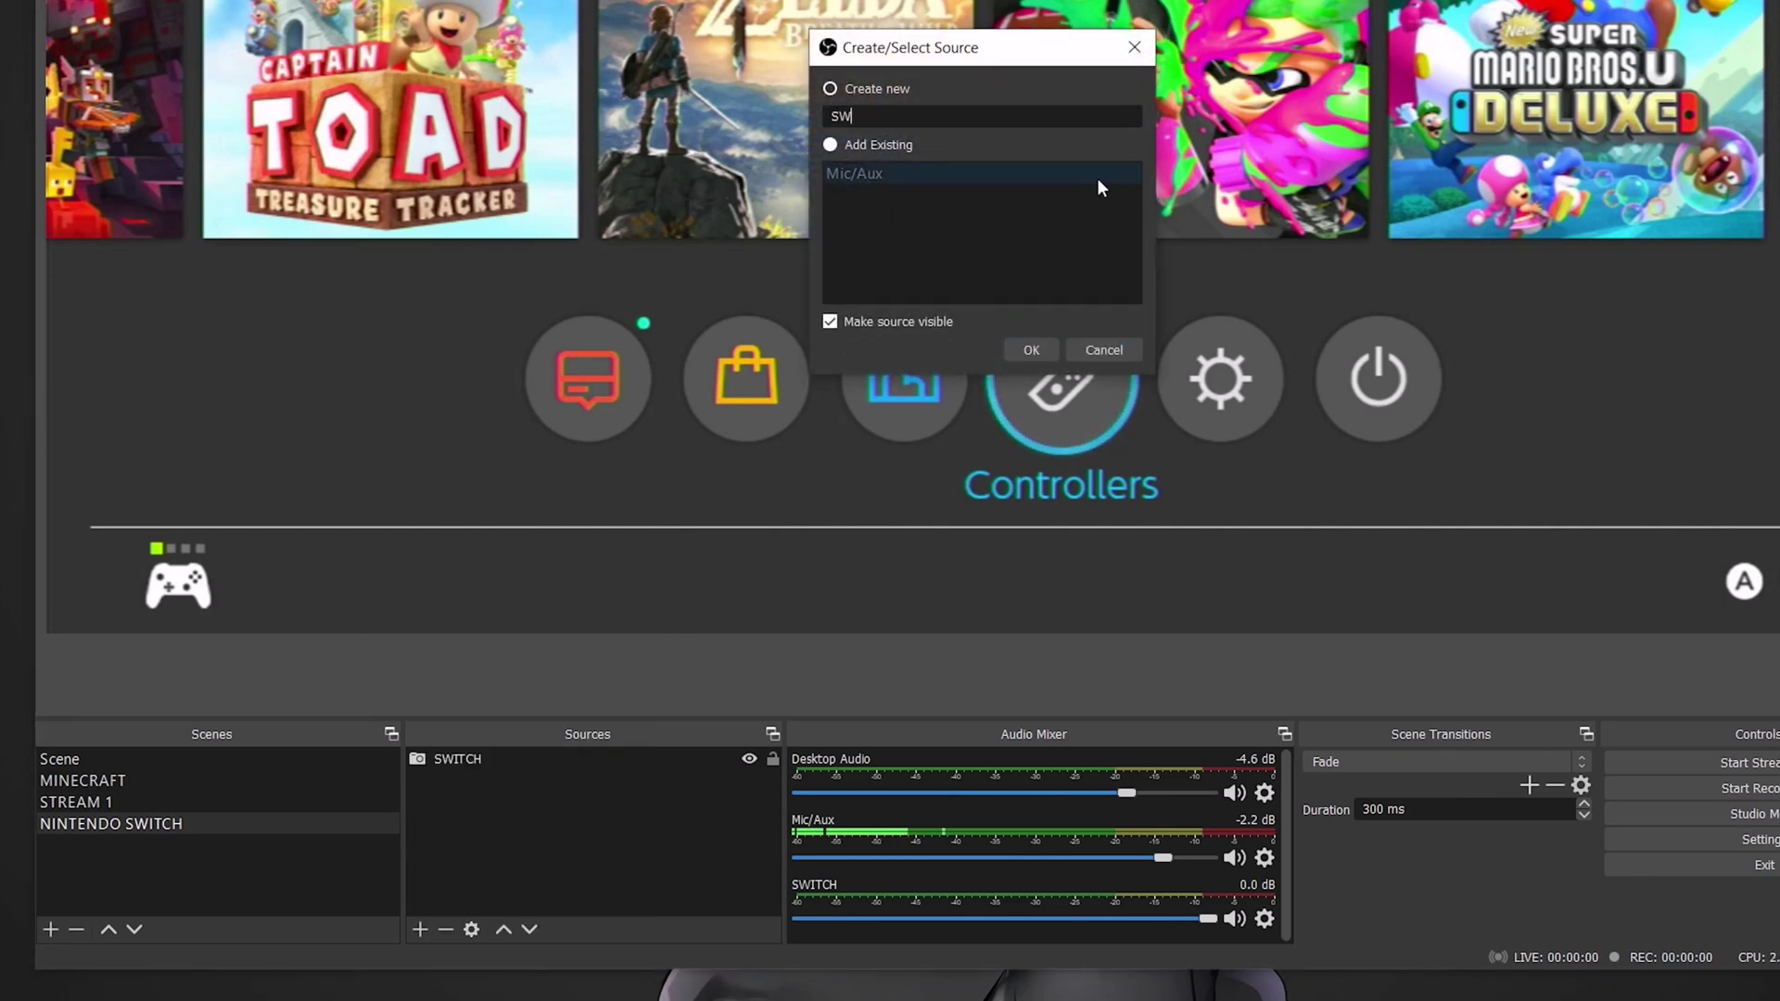
key(BackSpace)
text(NS AUDIO)
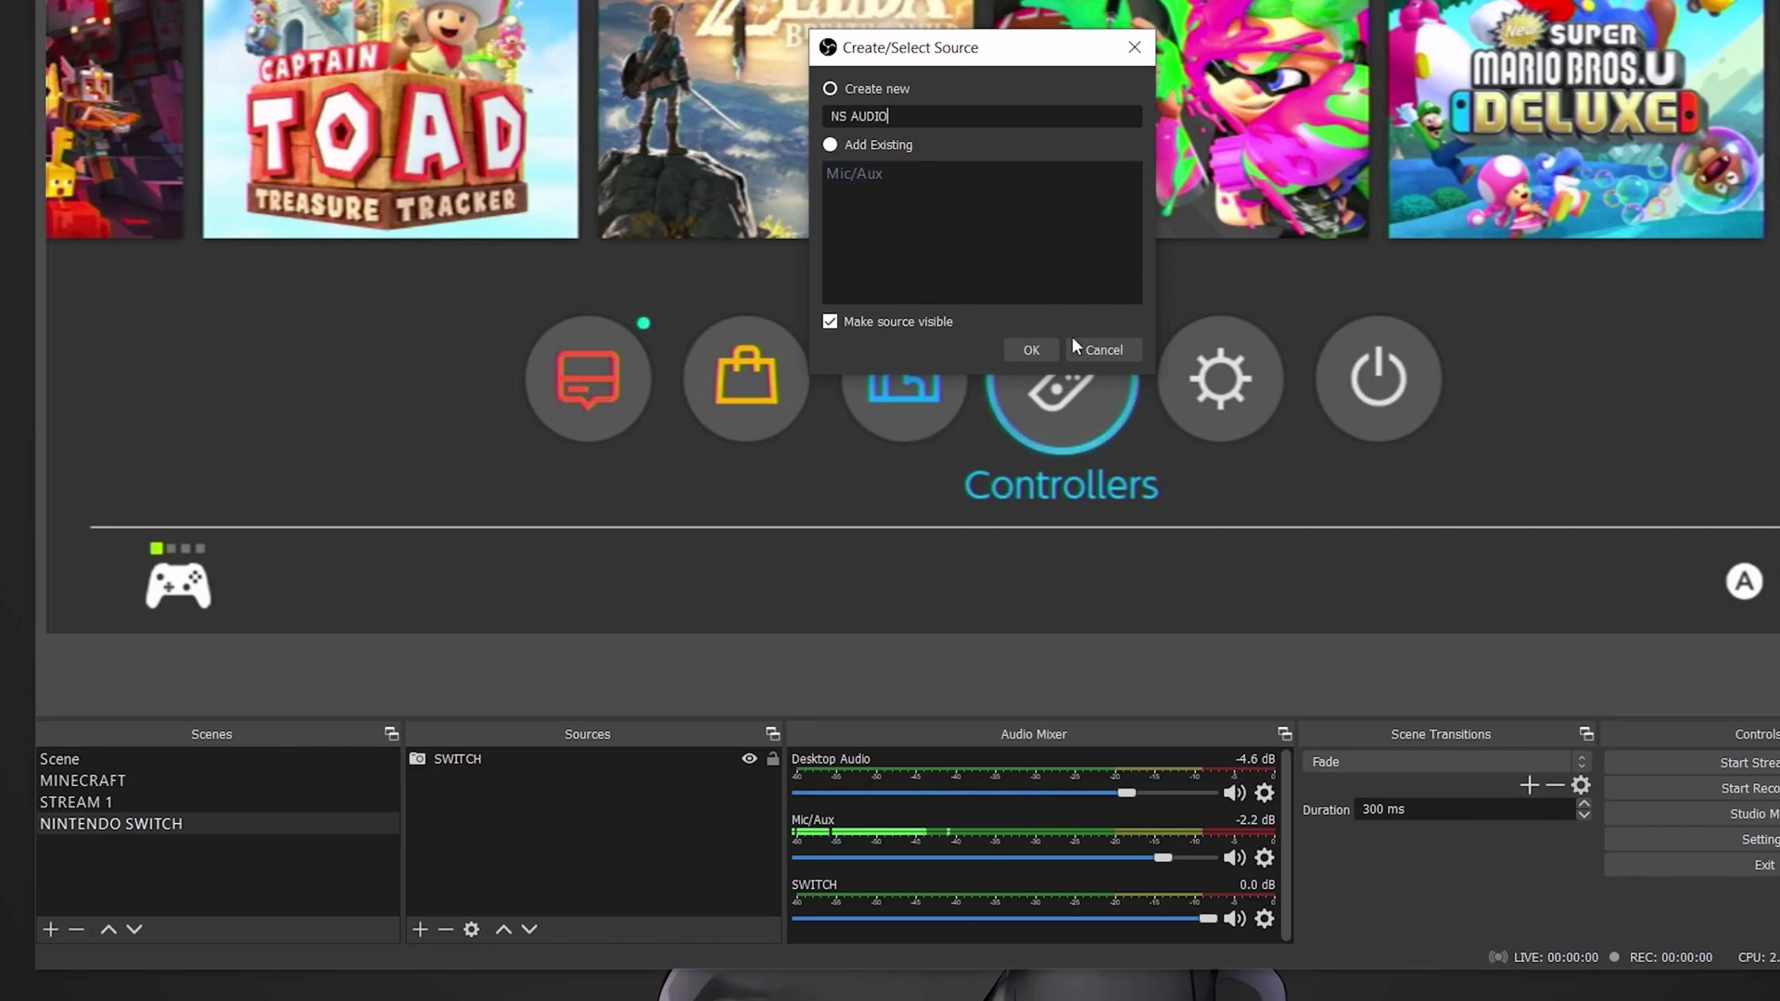
click(1045, 345)
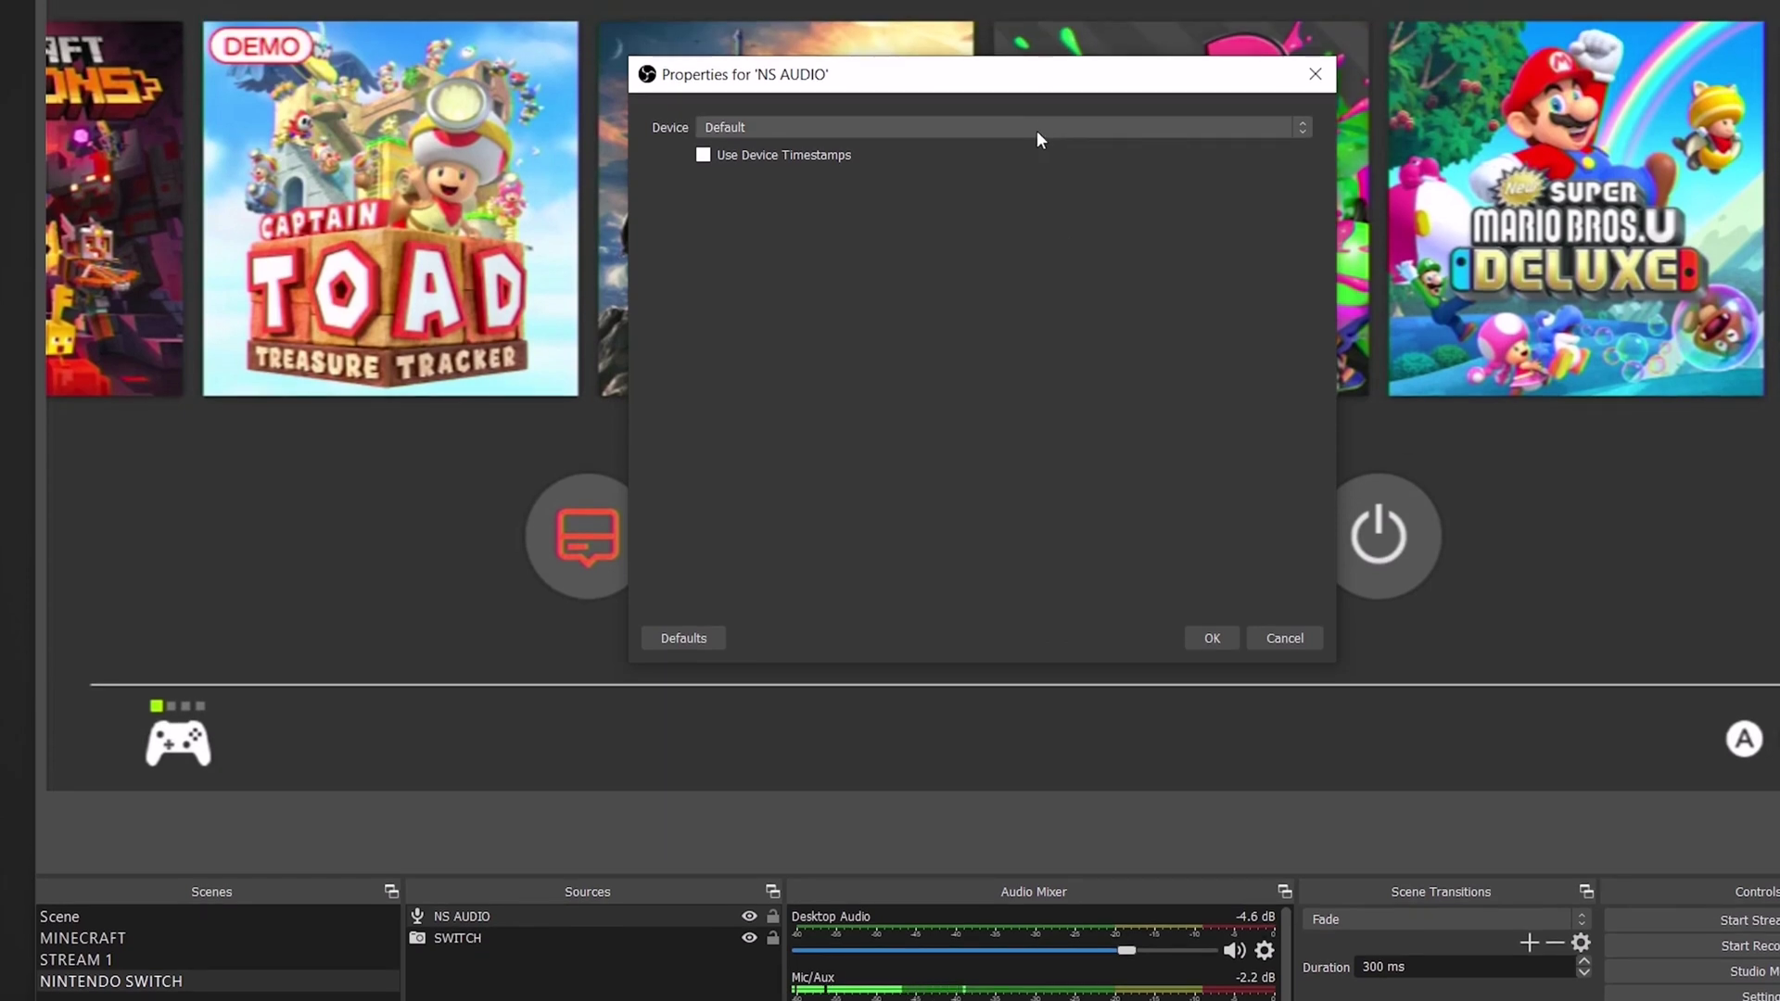
click(1037, 129)
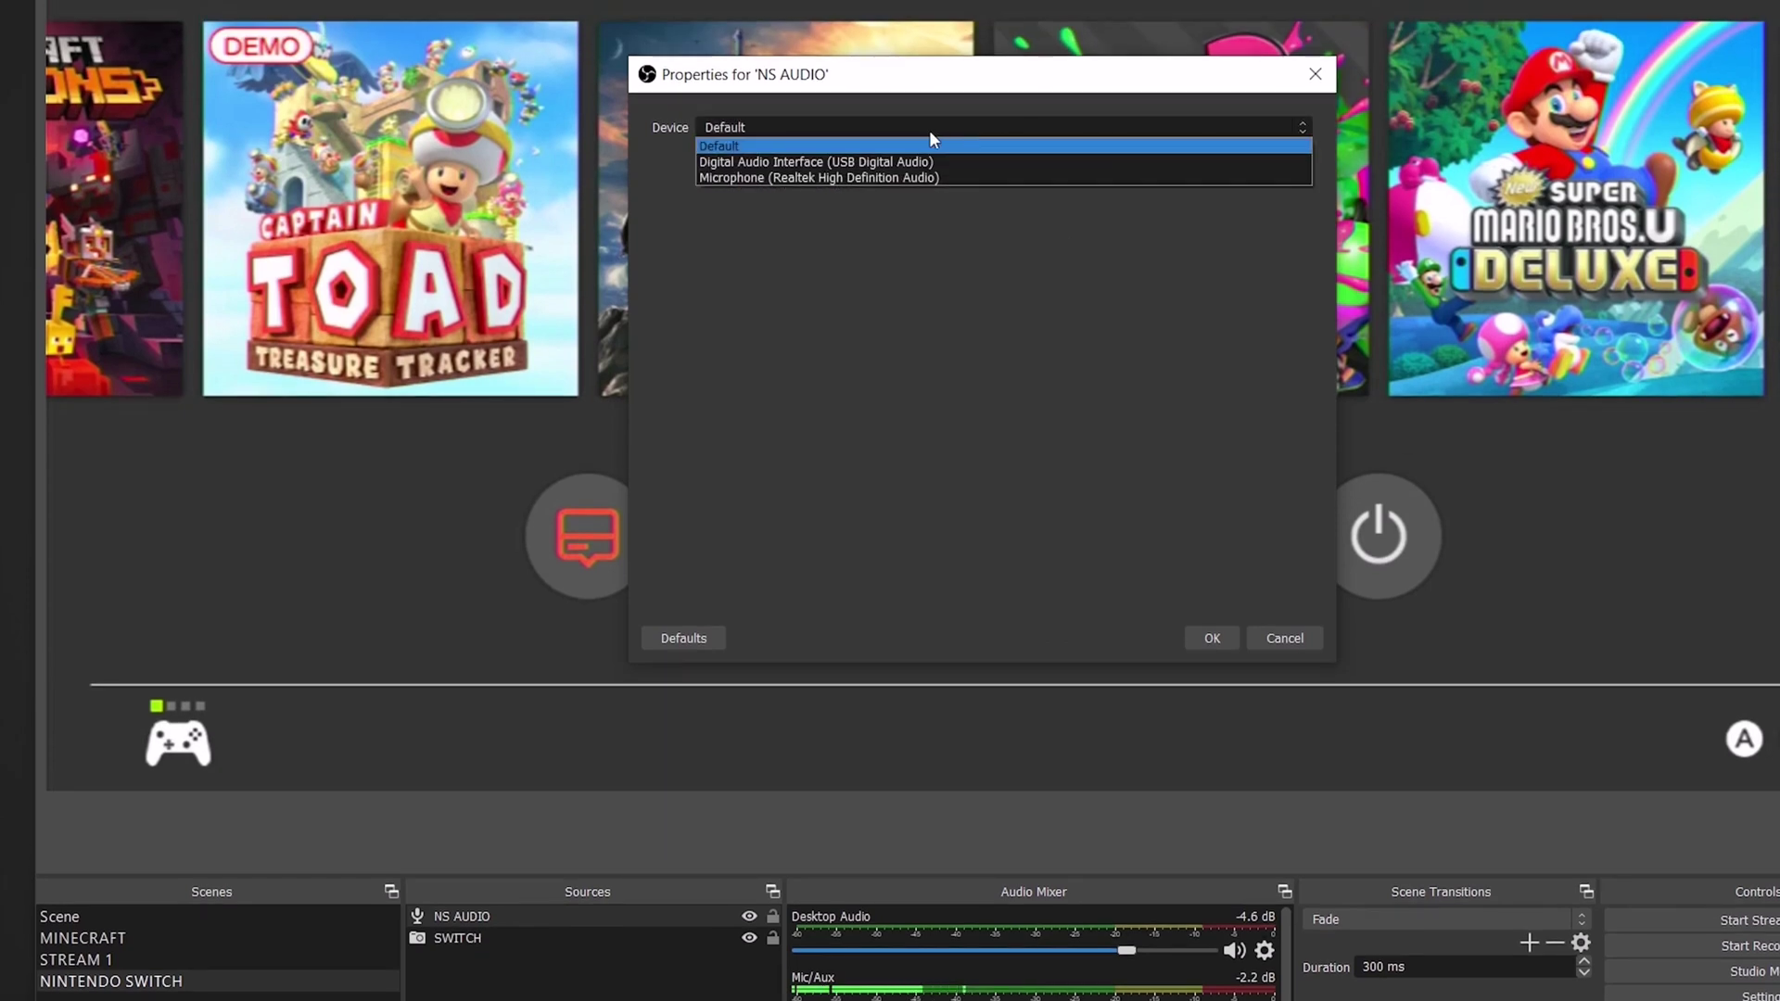
click(872, 164)
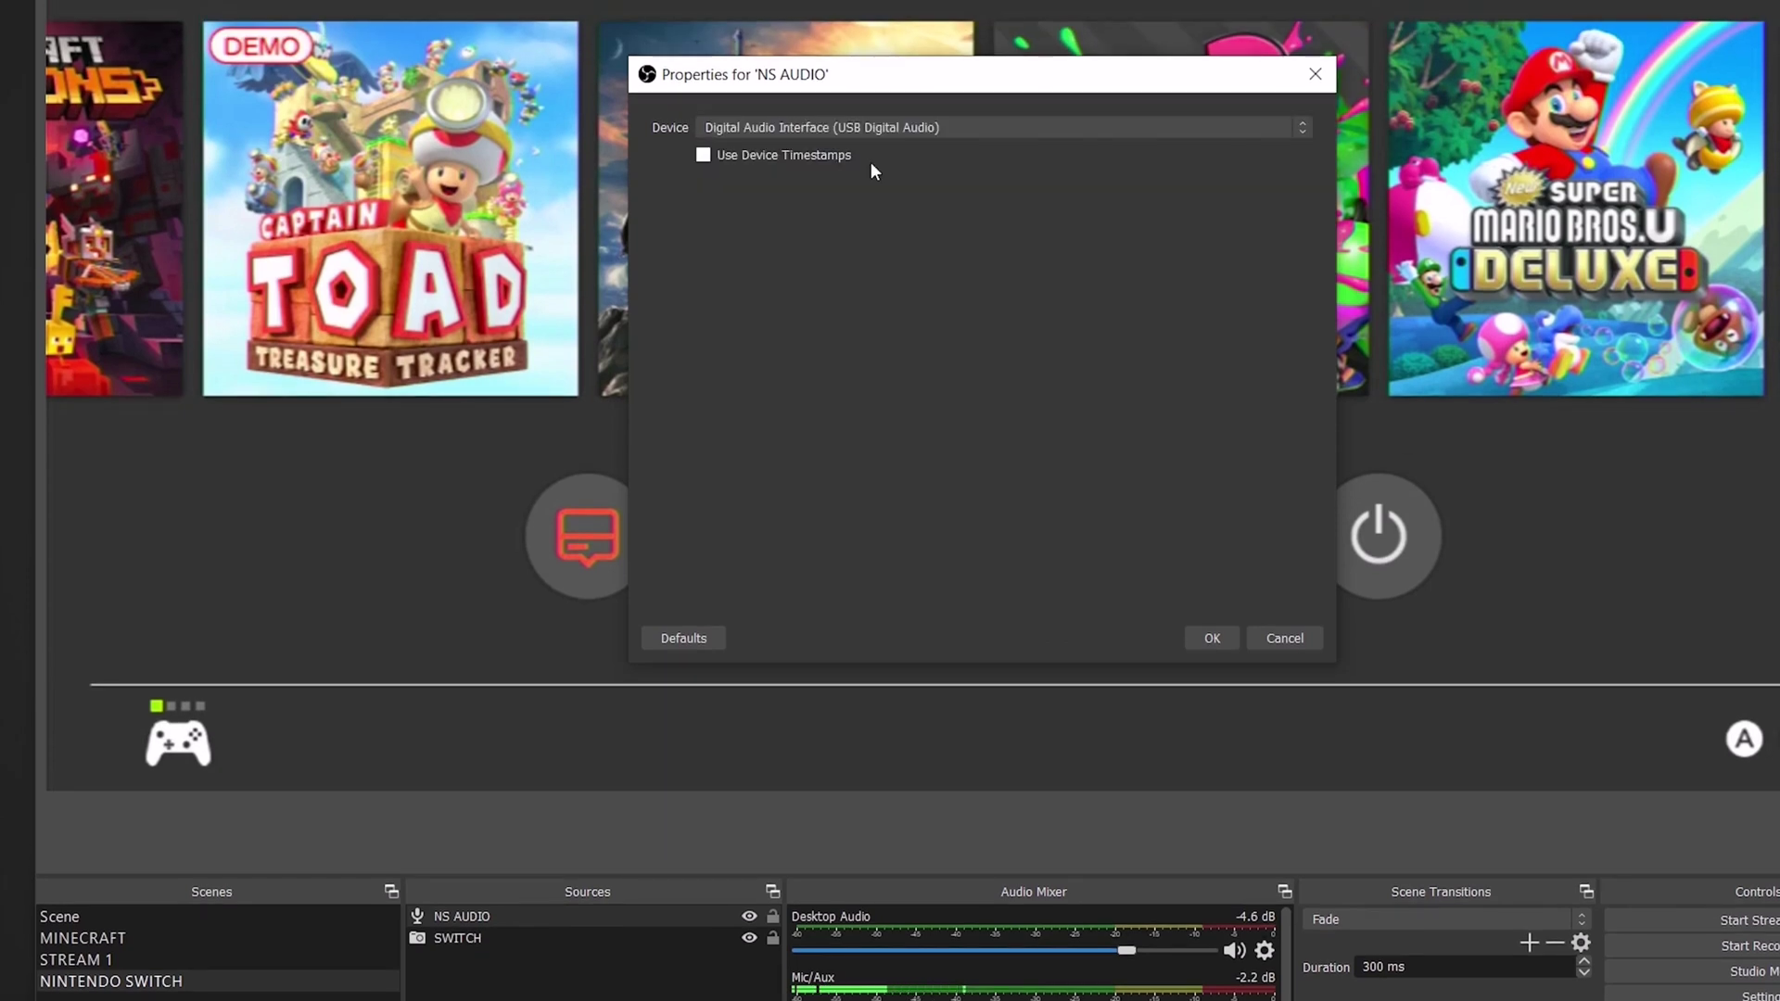
click(1210, 638)
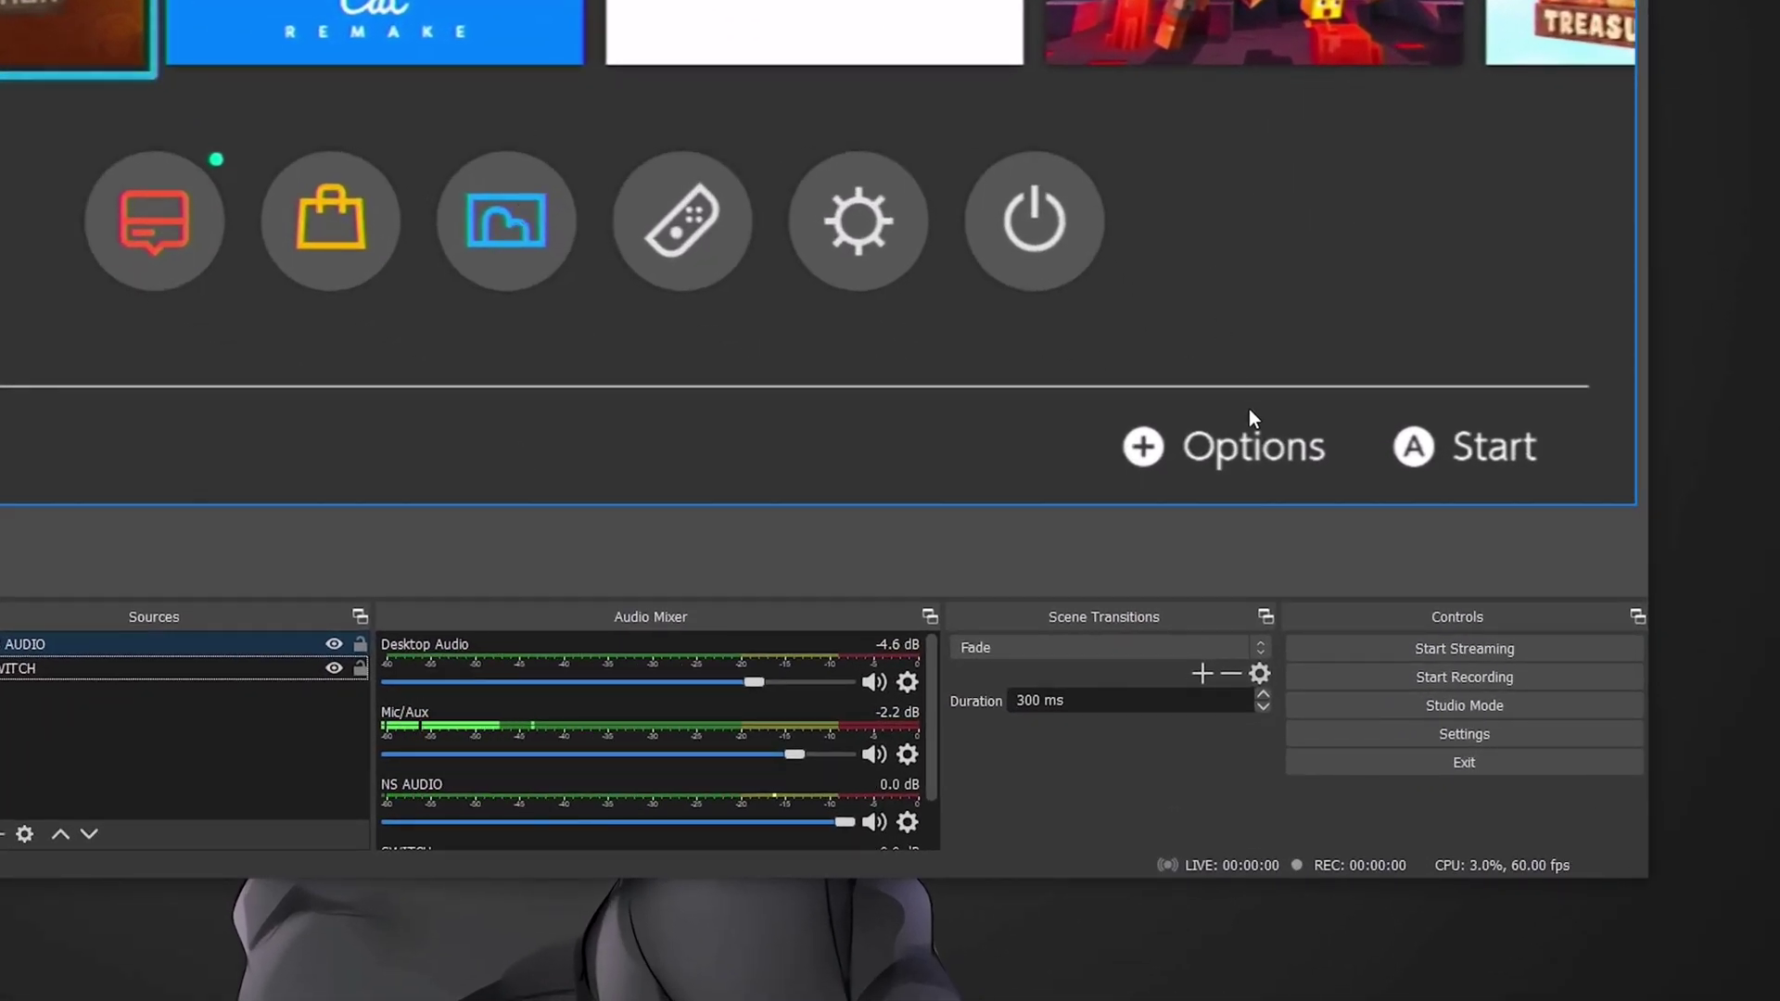
Step: Start recording the Nintendo Switch capture
click(1443, 678)
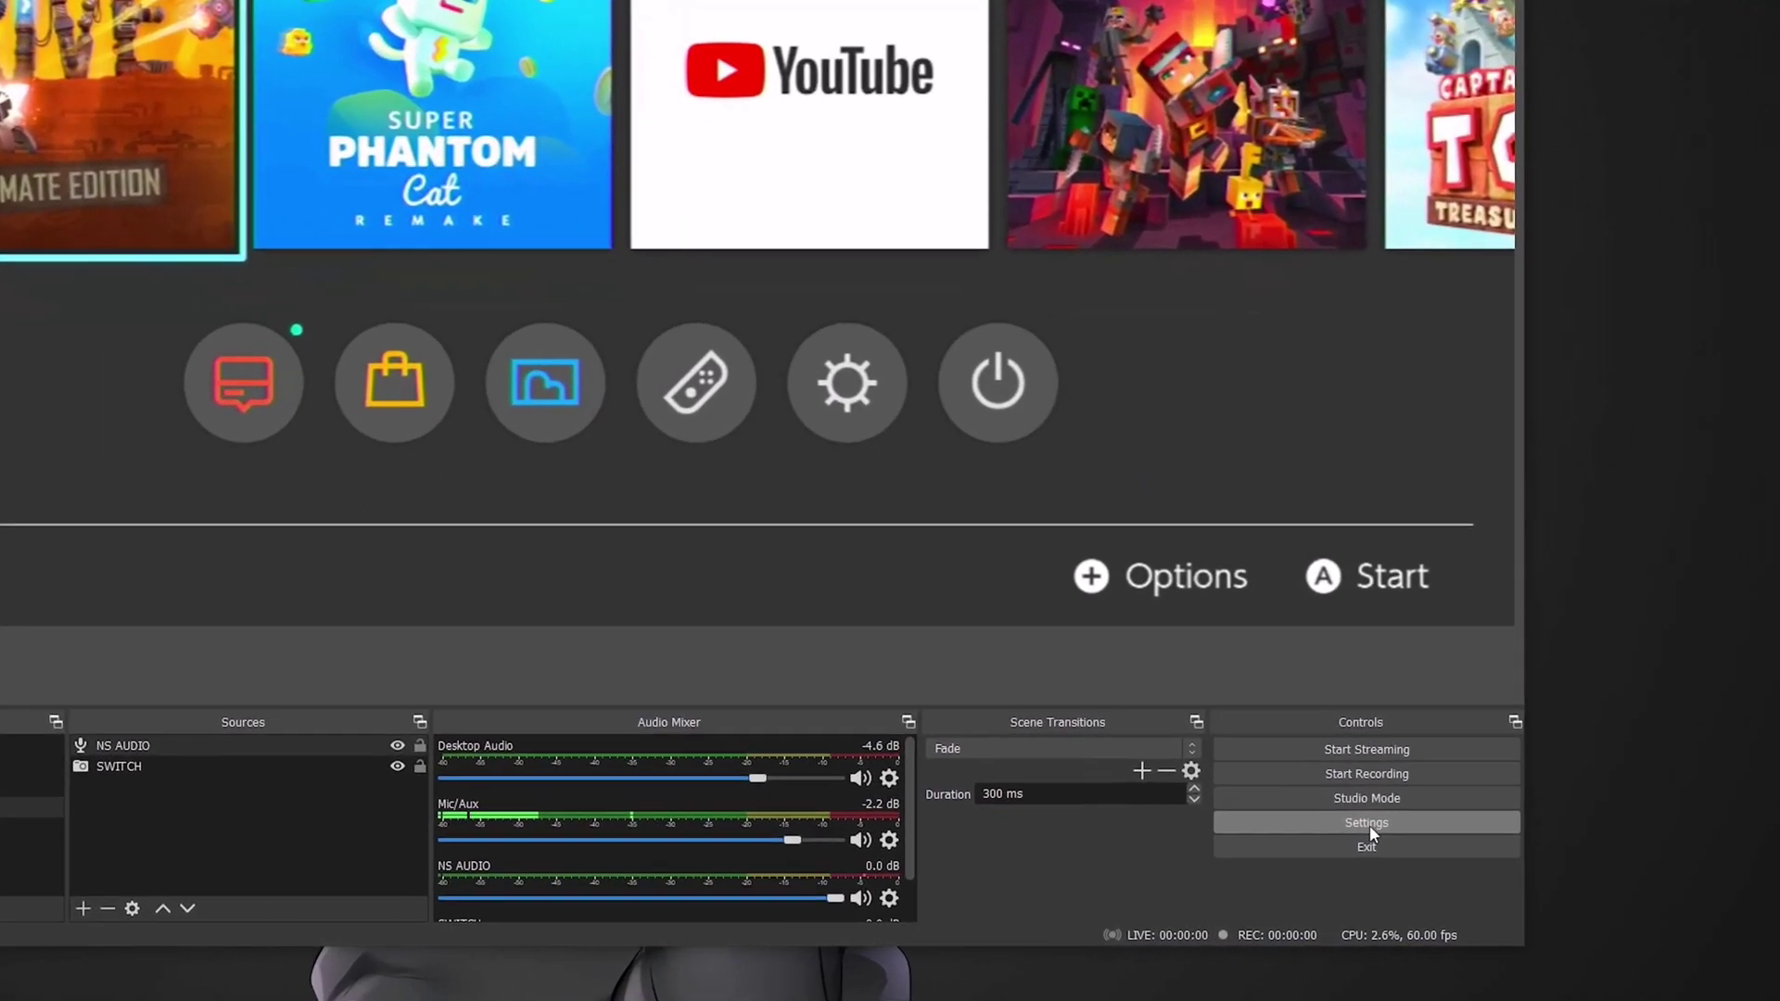
Step: Select the E:/PROJECTS/RECORDINGS/OBS recording path on the Output settings page
click(1371, 826)
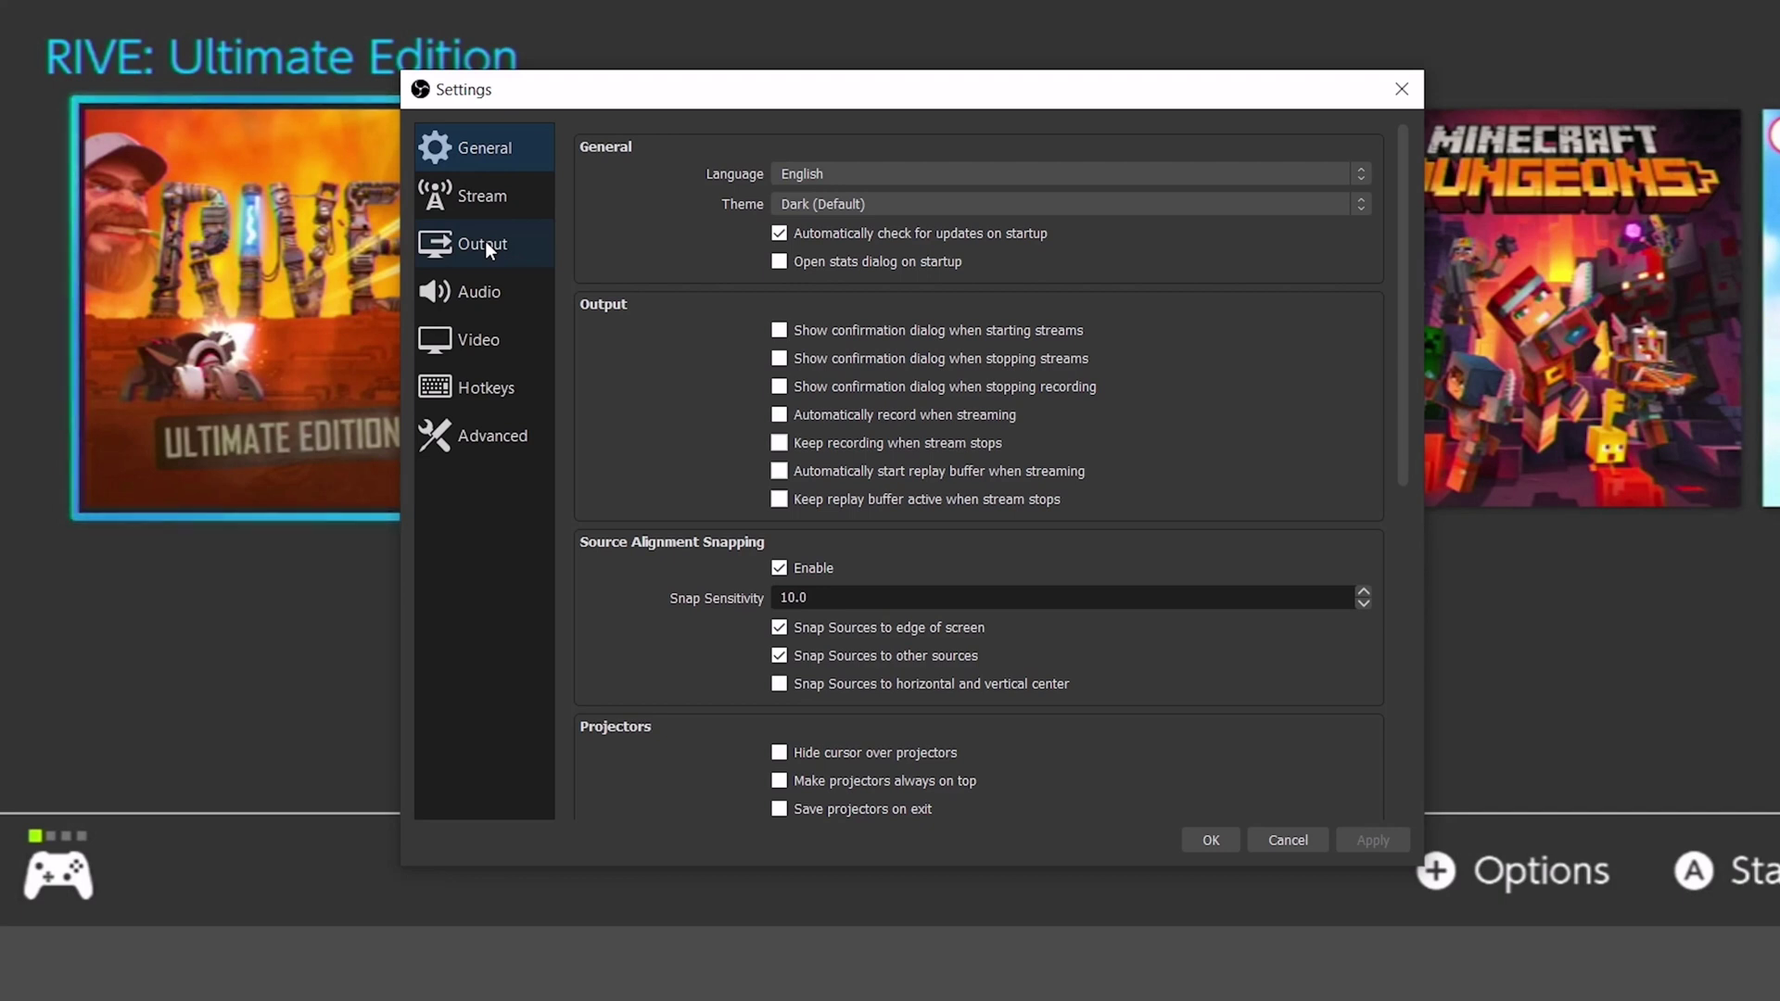
click(485, 241)
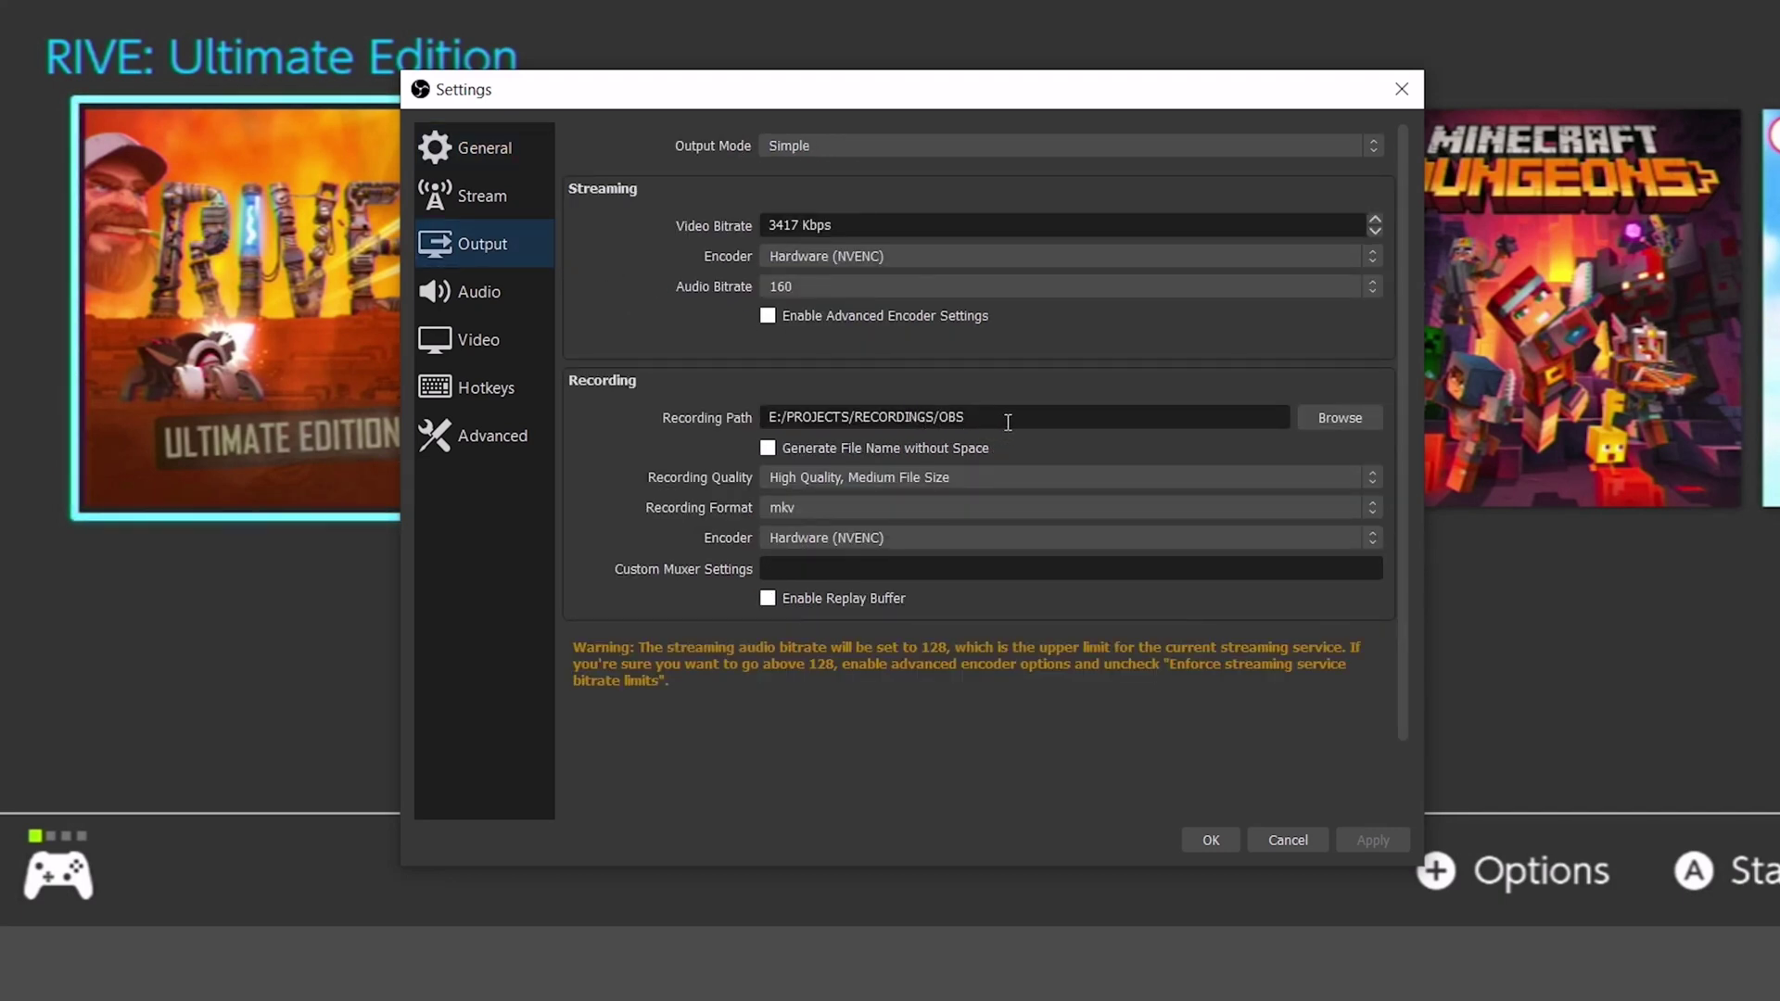
drag(1009, 422, 750, 406)
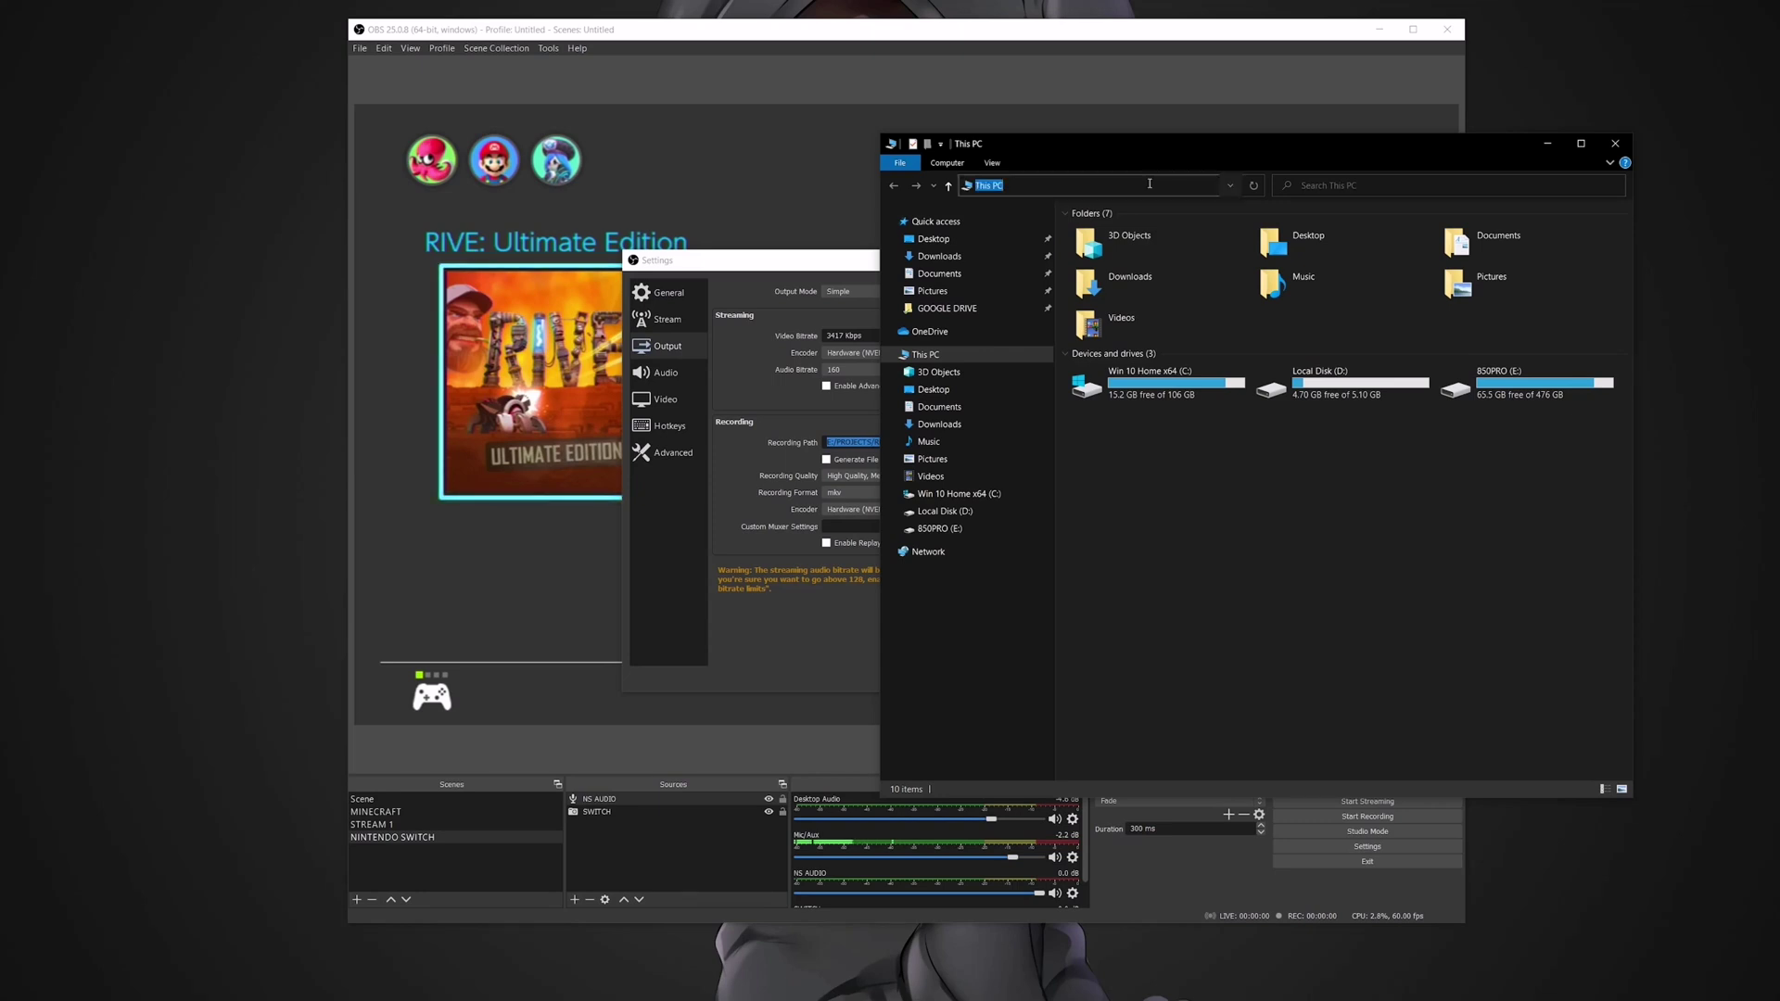
key(Return)
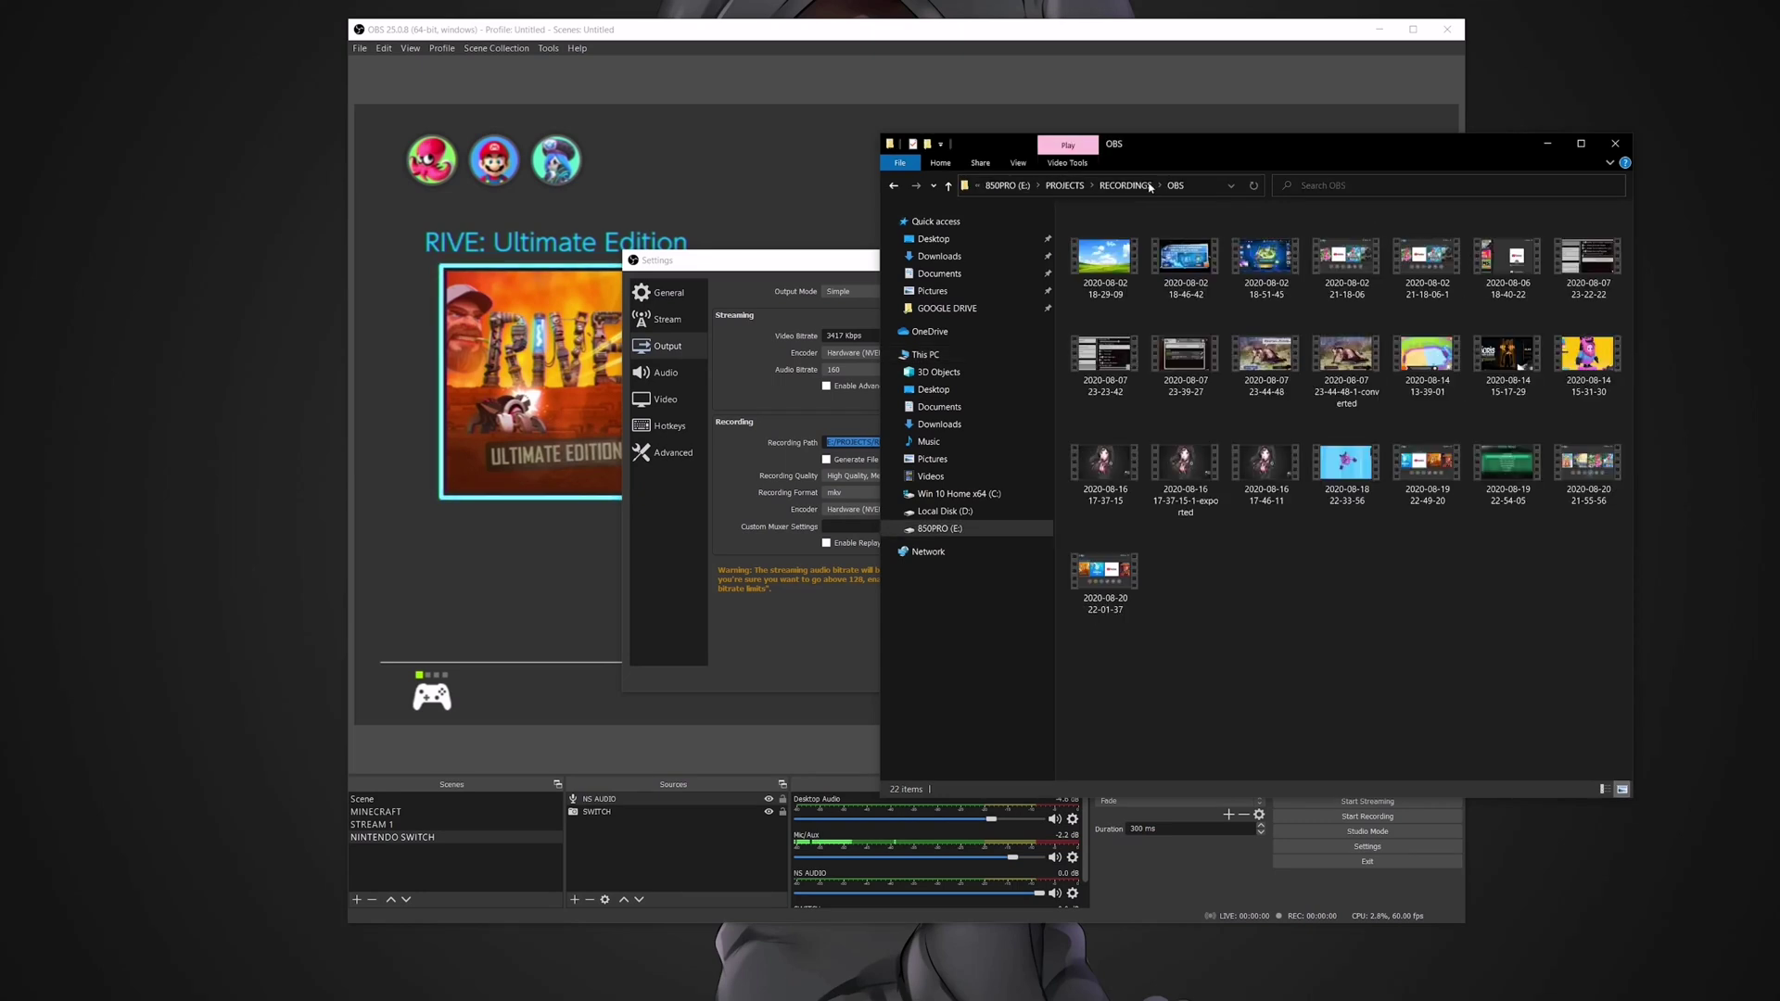
drag(1200, 155, 849, 168)
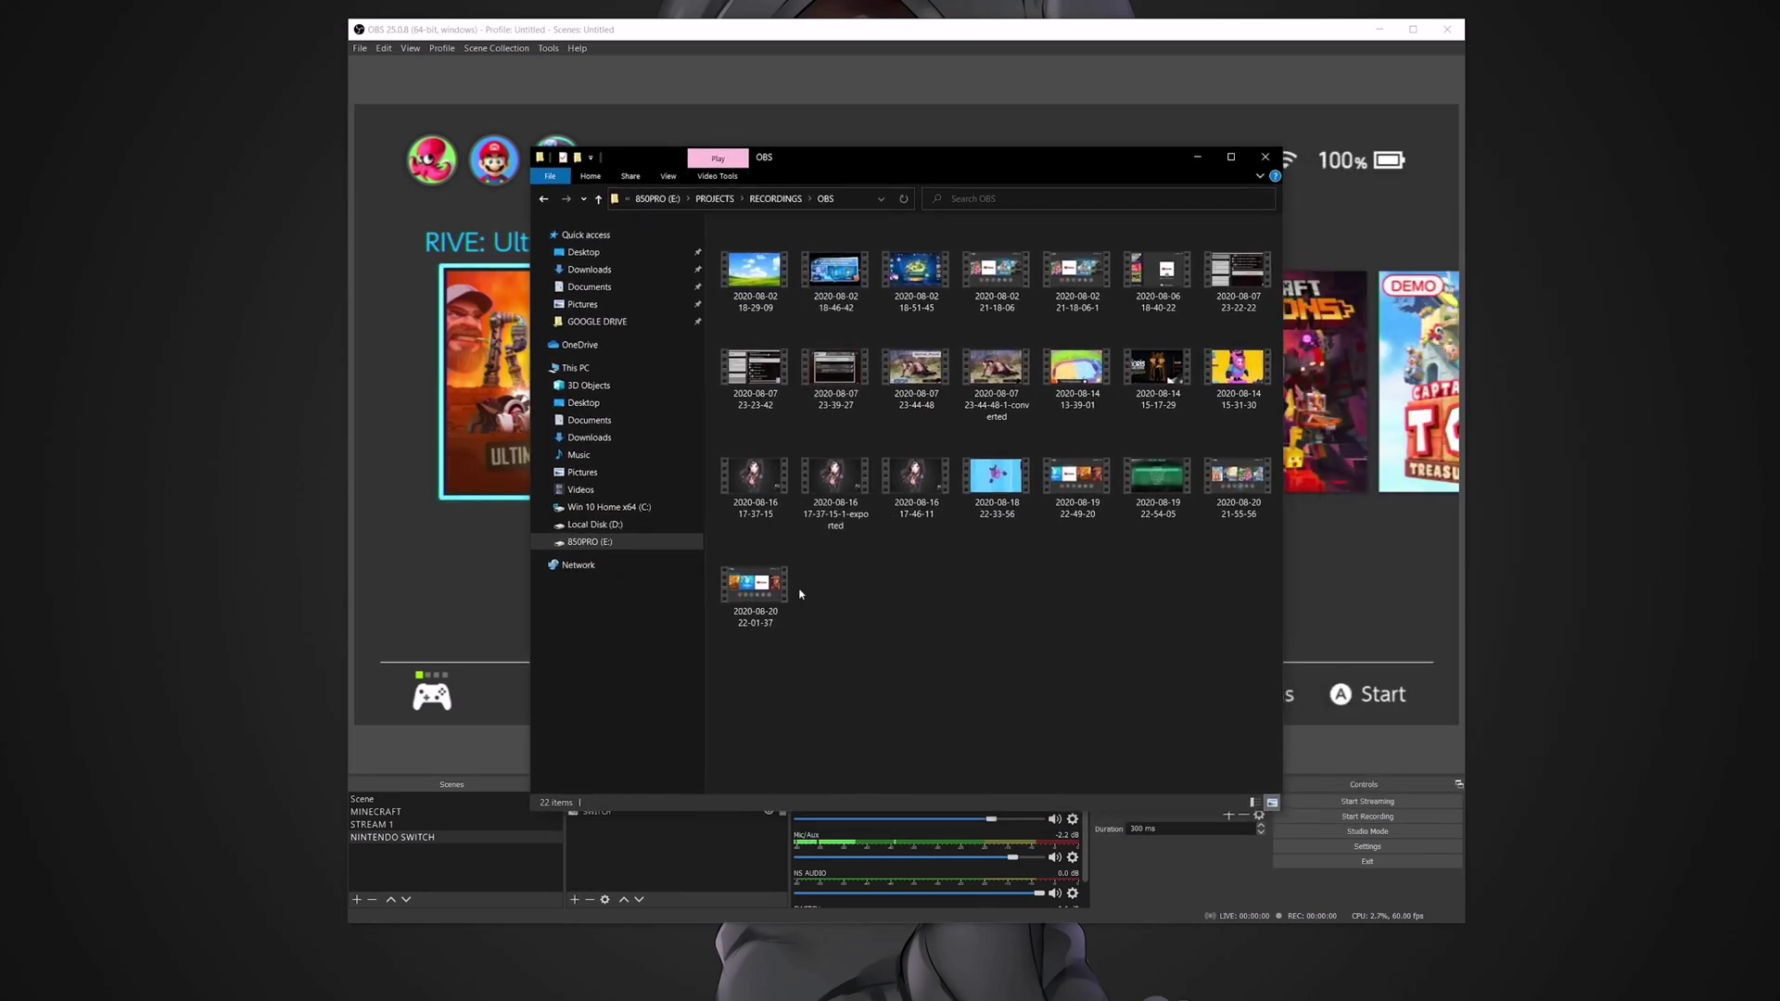
double_click(757, 597)
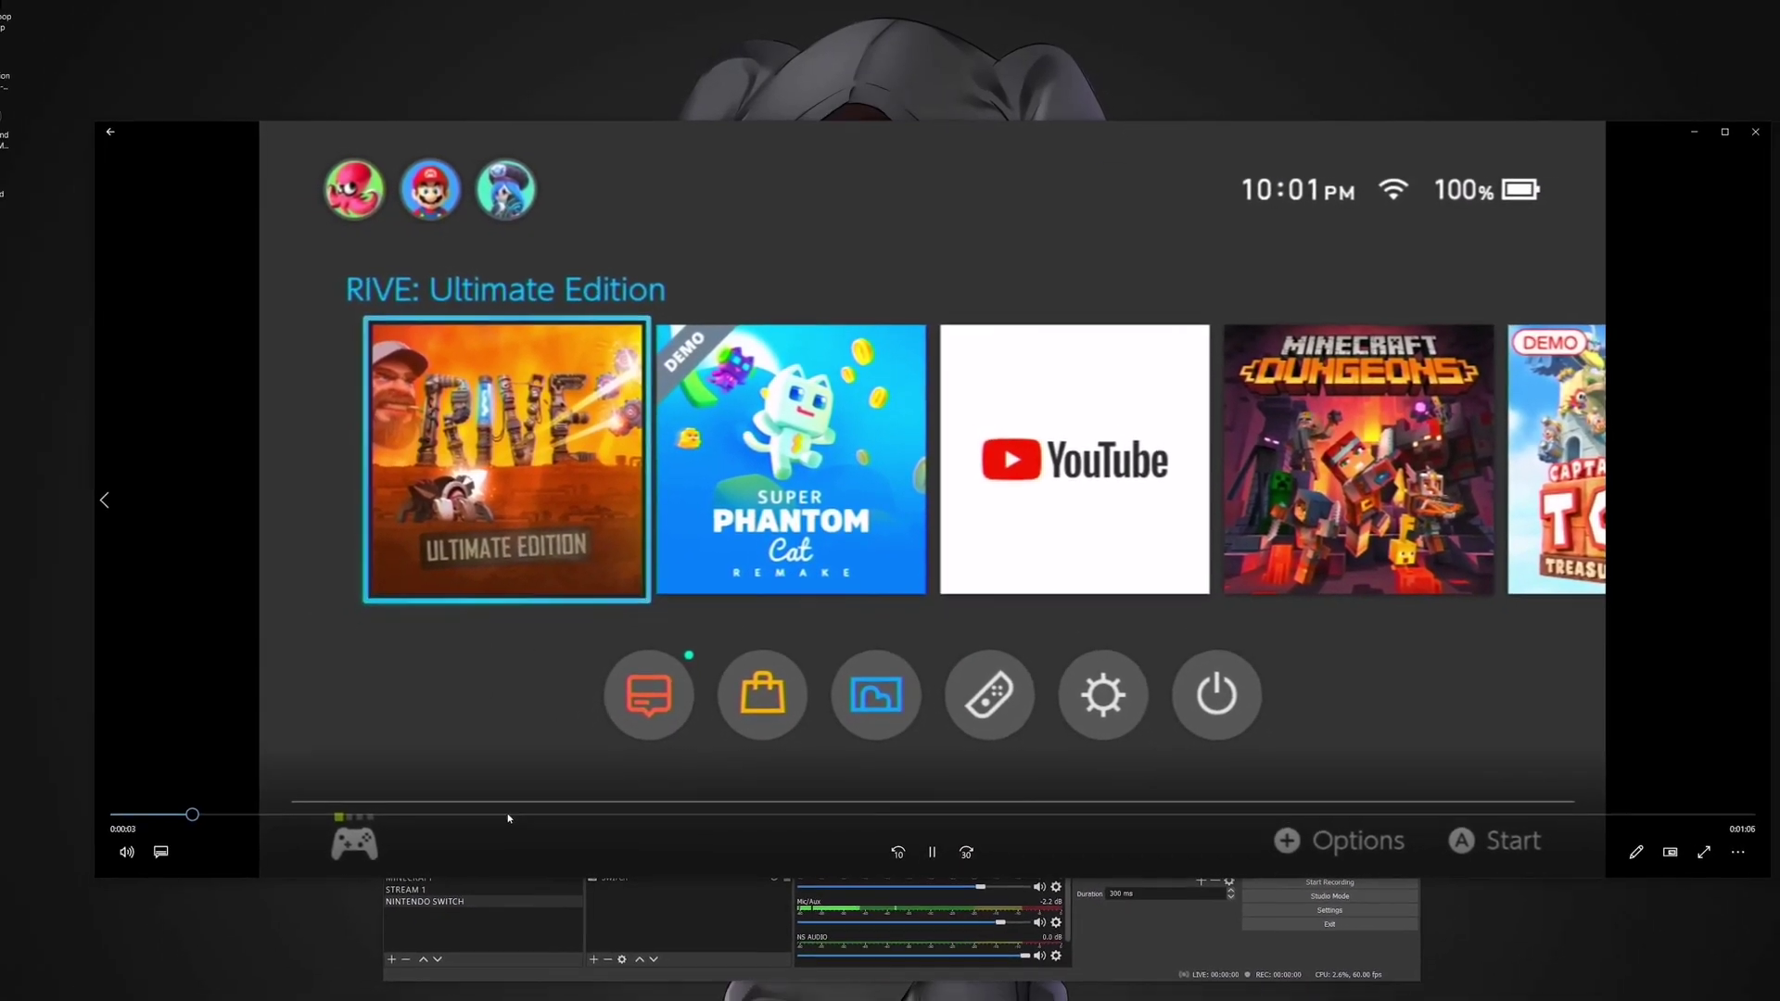
Step: Jump to four later points in the gameplay recording, then close Movies & TV
click(508, 827)
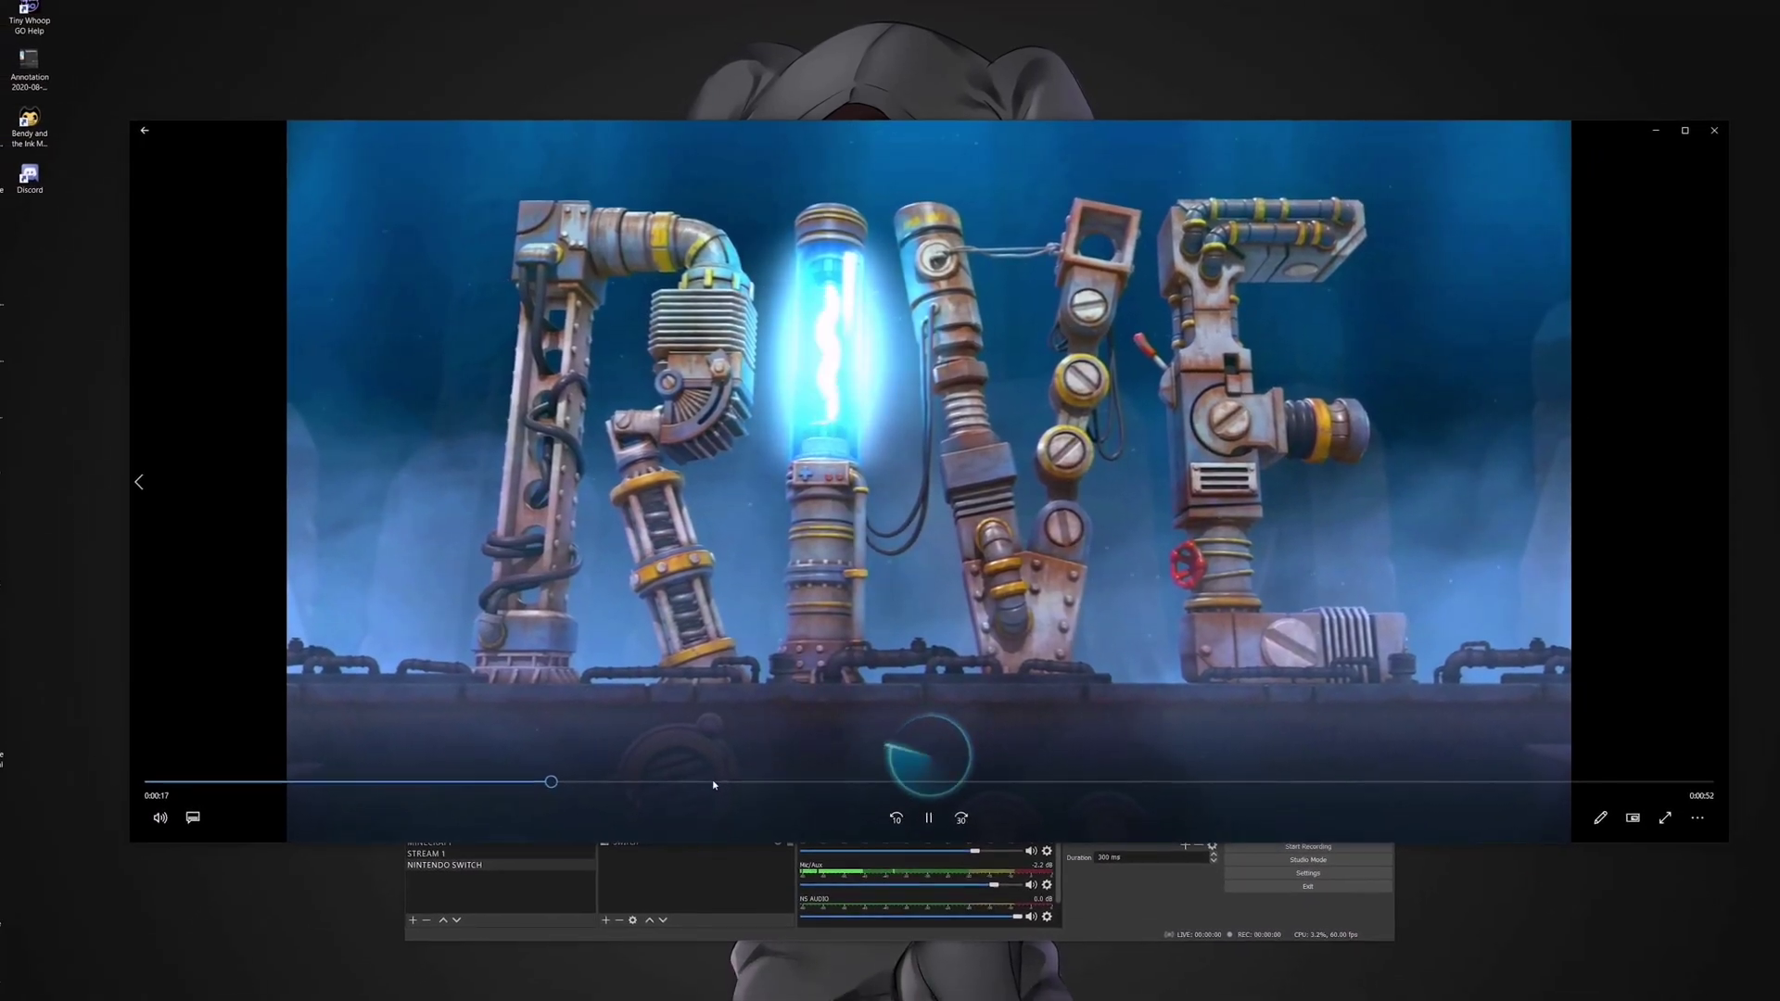
click(714, 783)
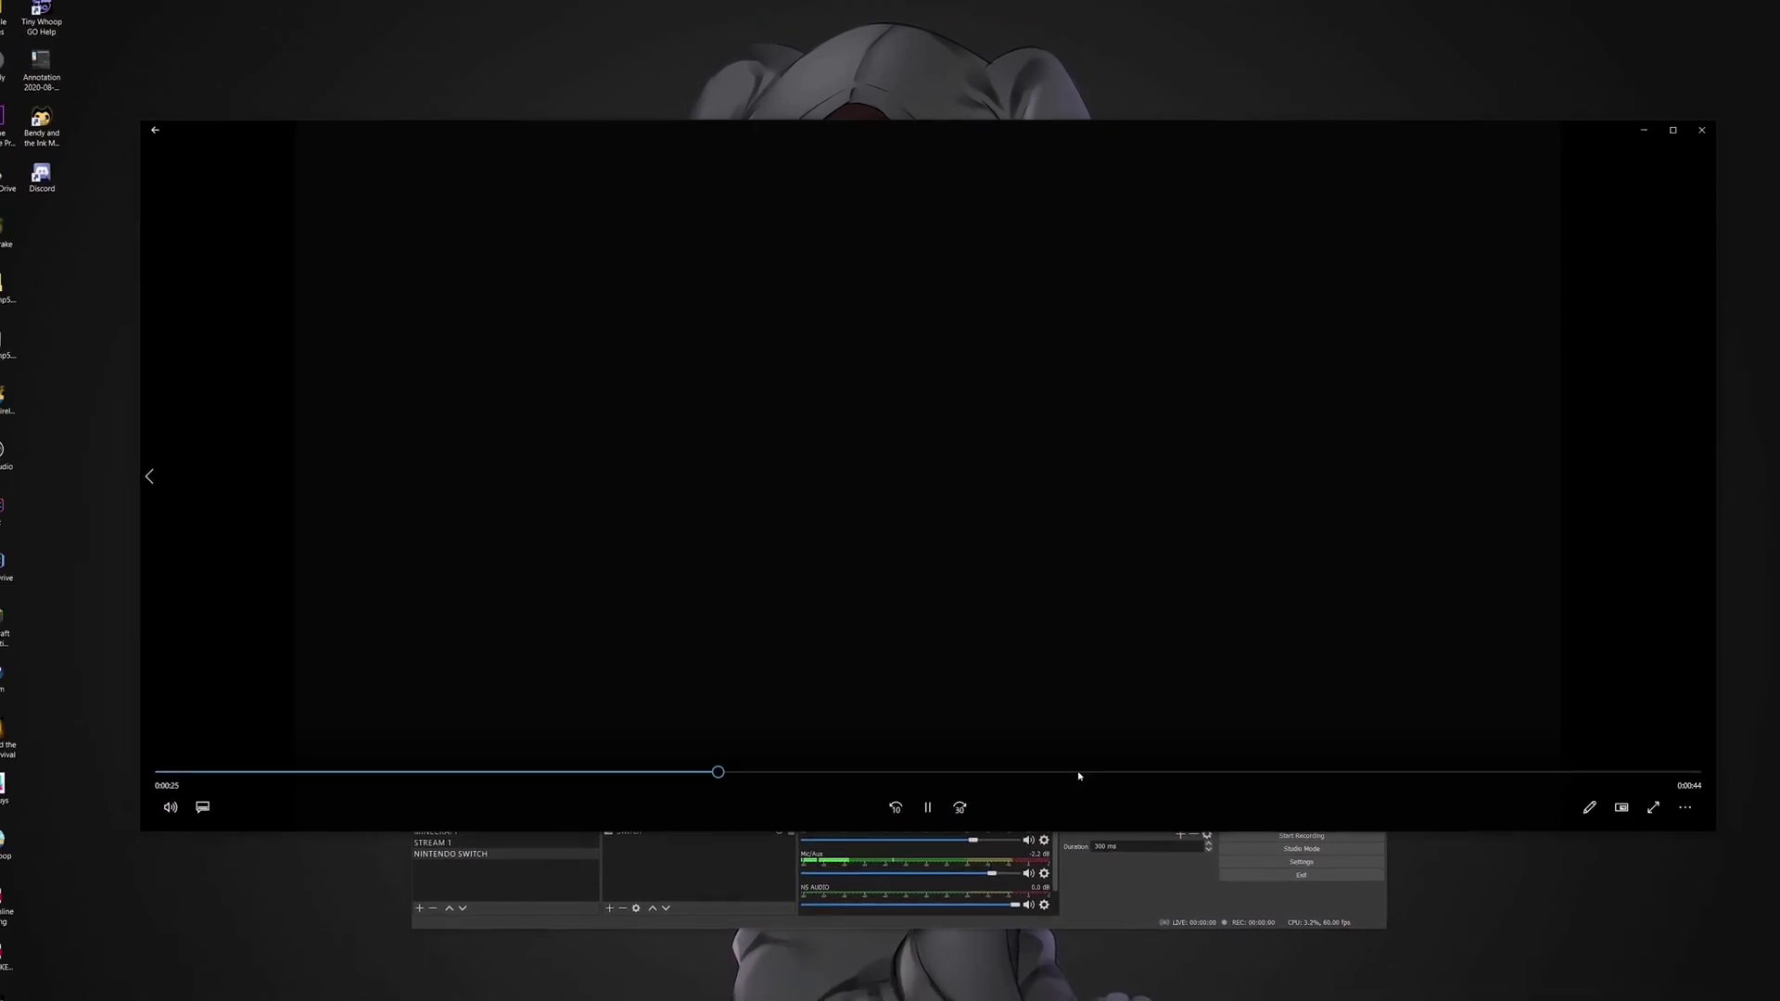
click(1085, 757)
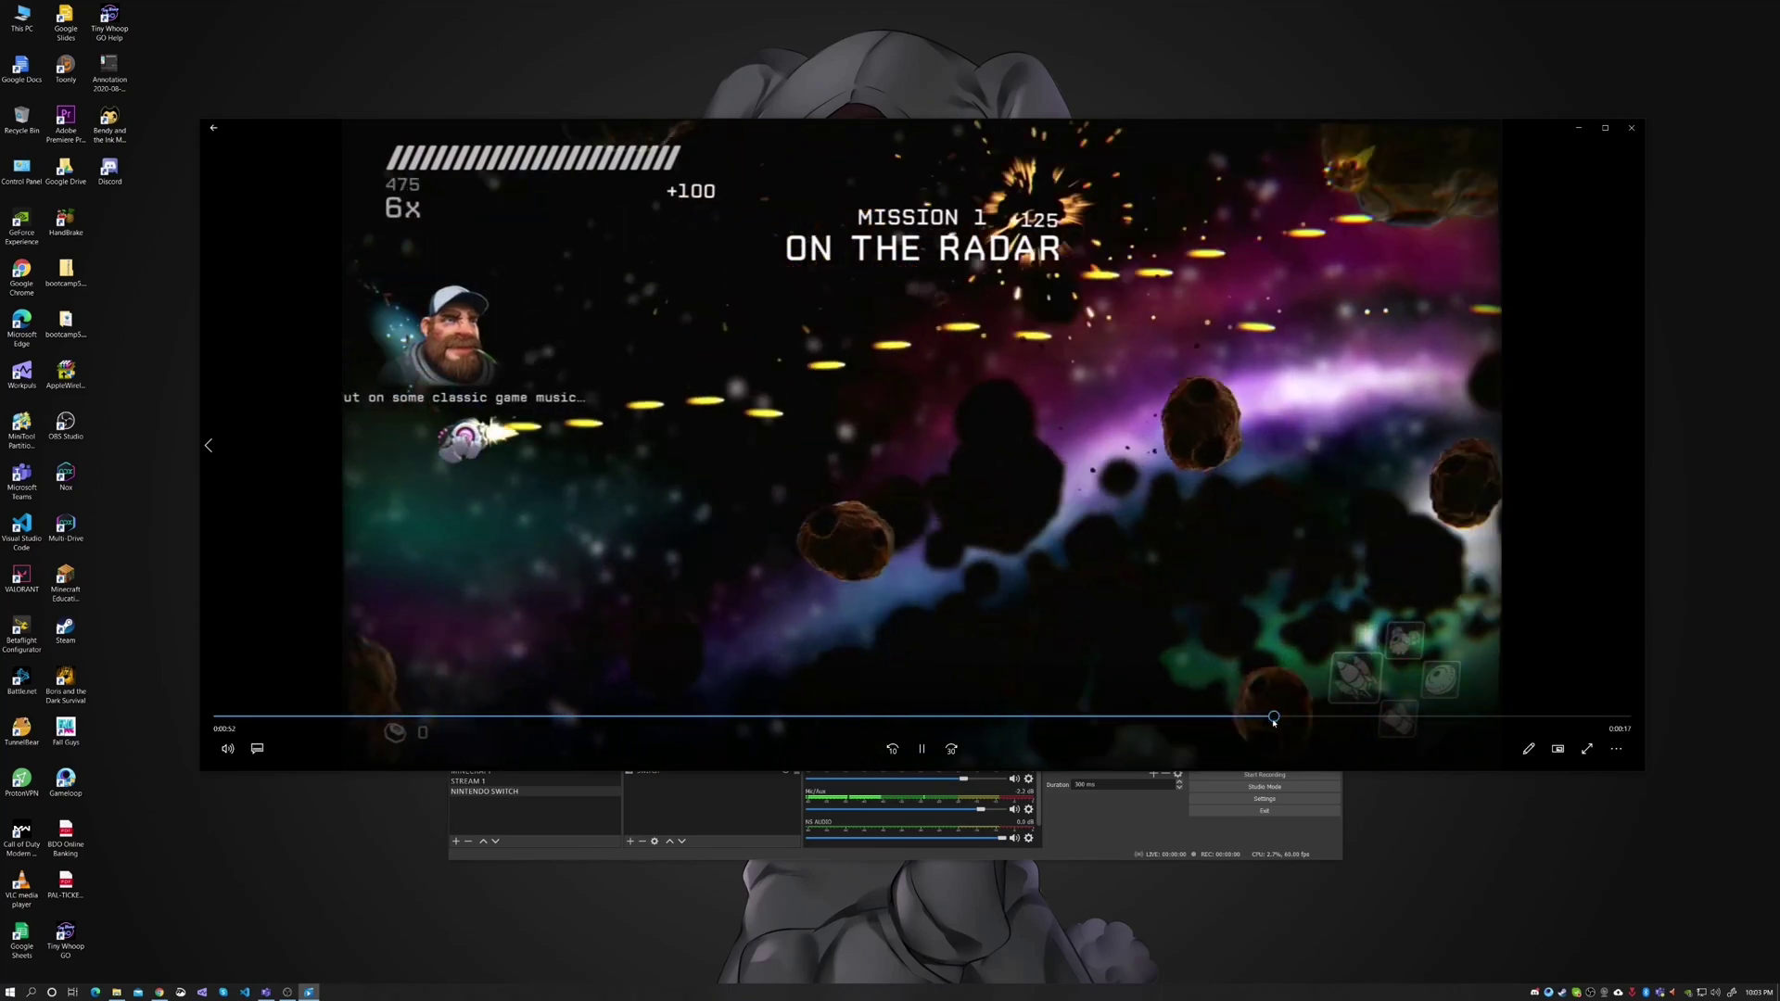
click(1273, 721)
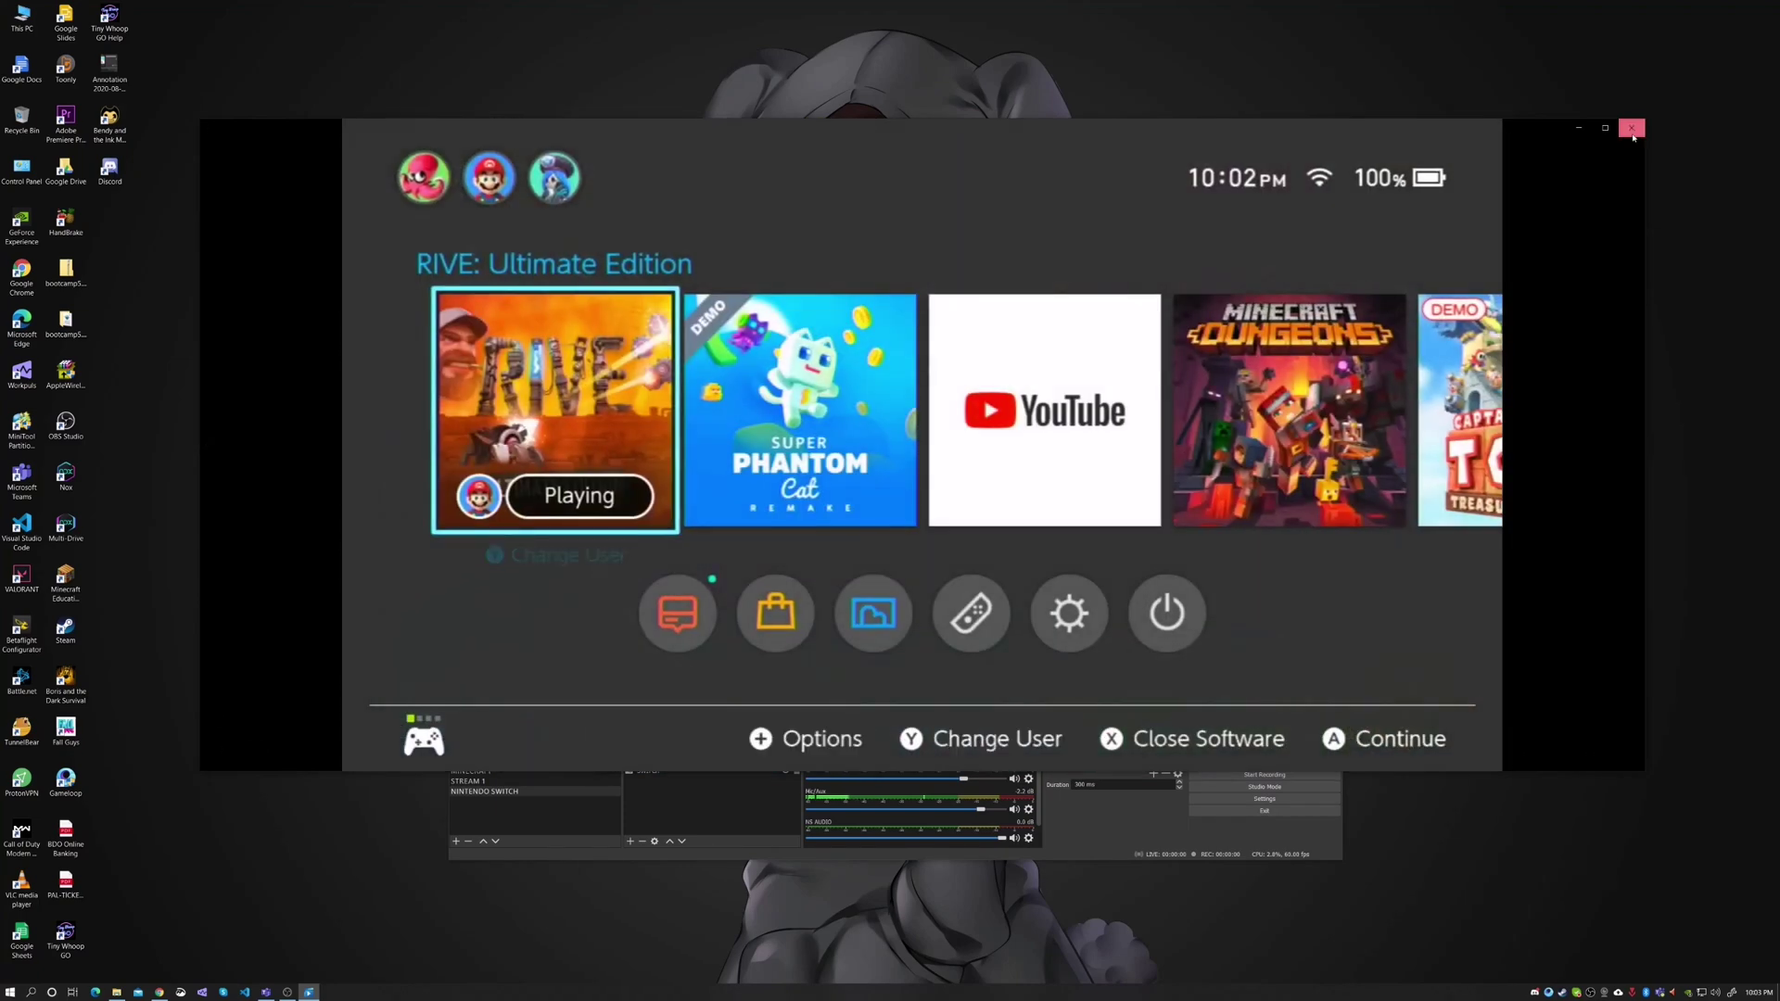
click(1632, 128)
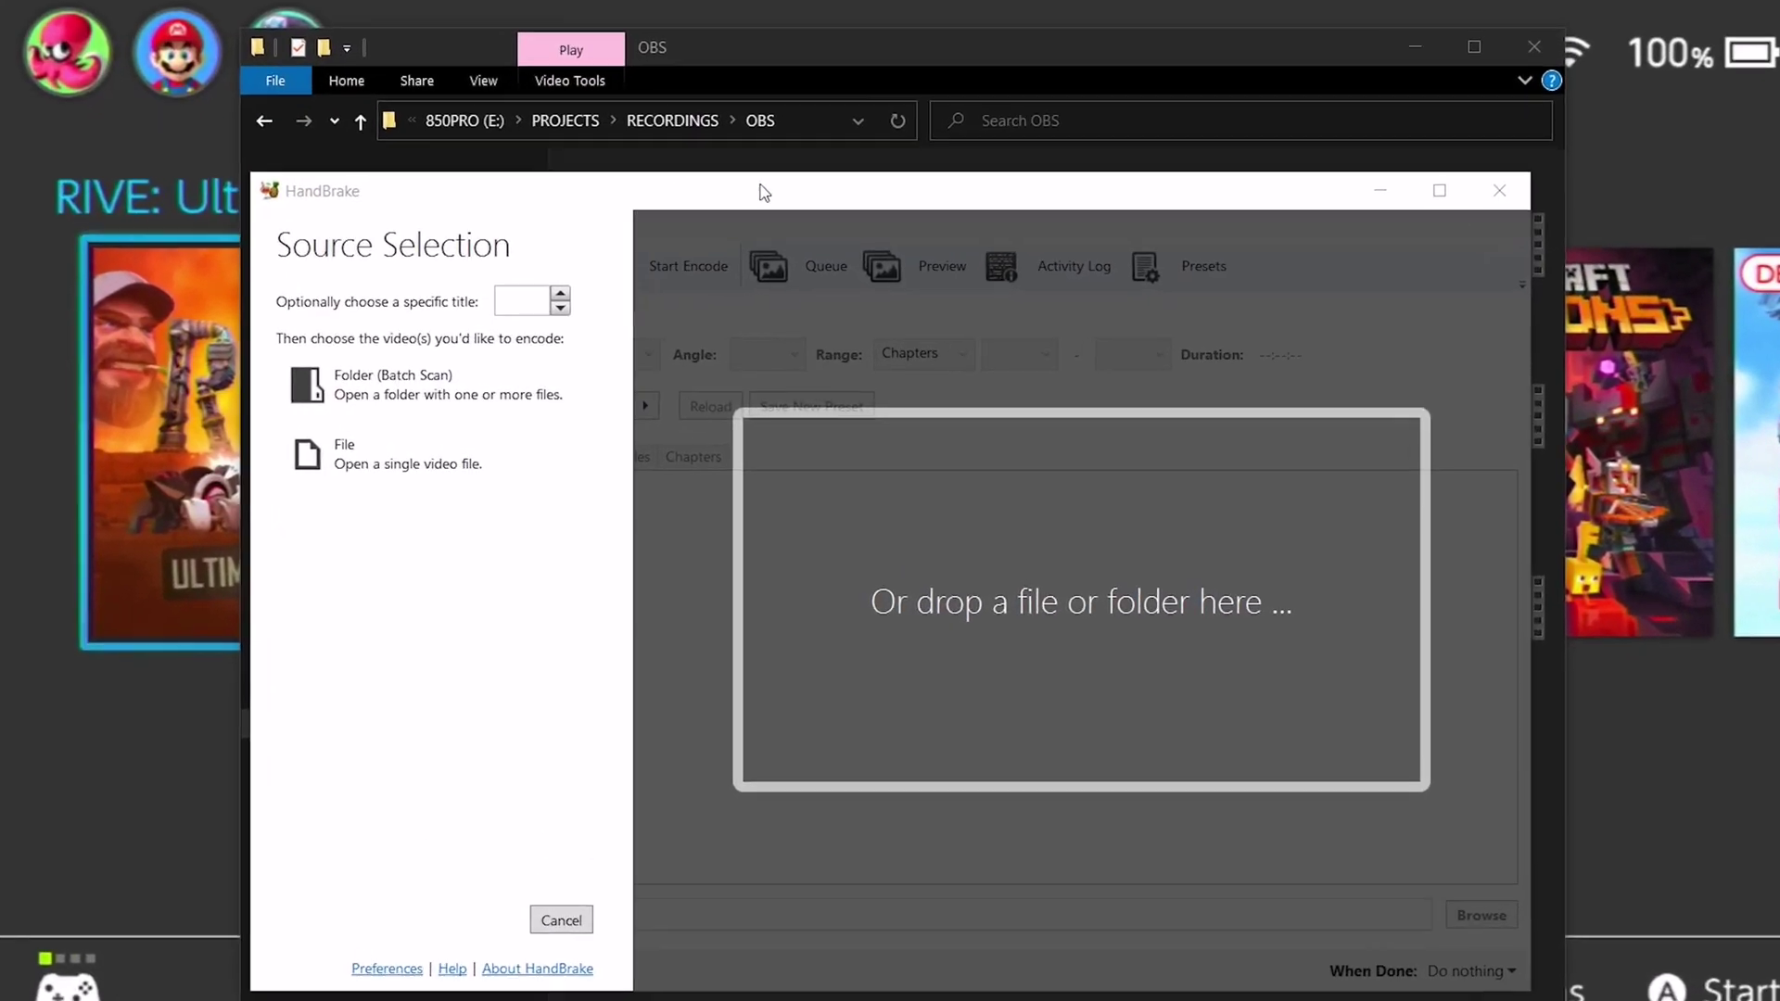
Step: Drop the 2020-08-20 recording into HandBrake, then close OBS Settings with OK
drag(832, 304, 1163, 298)
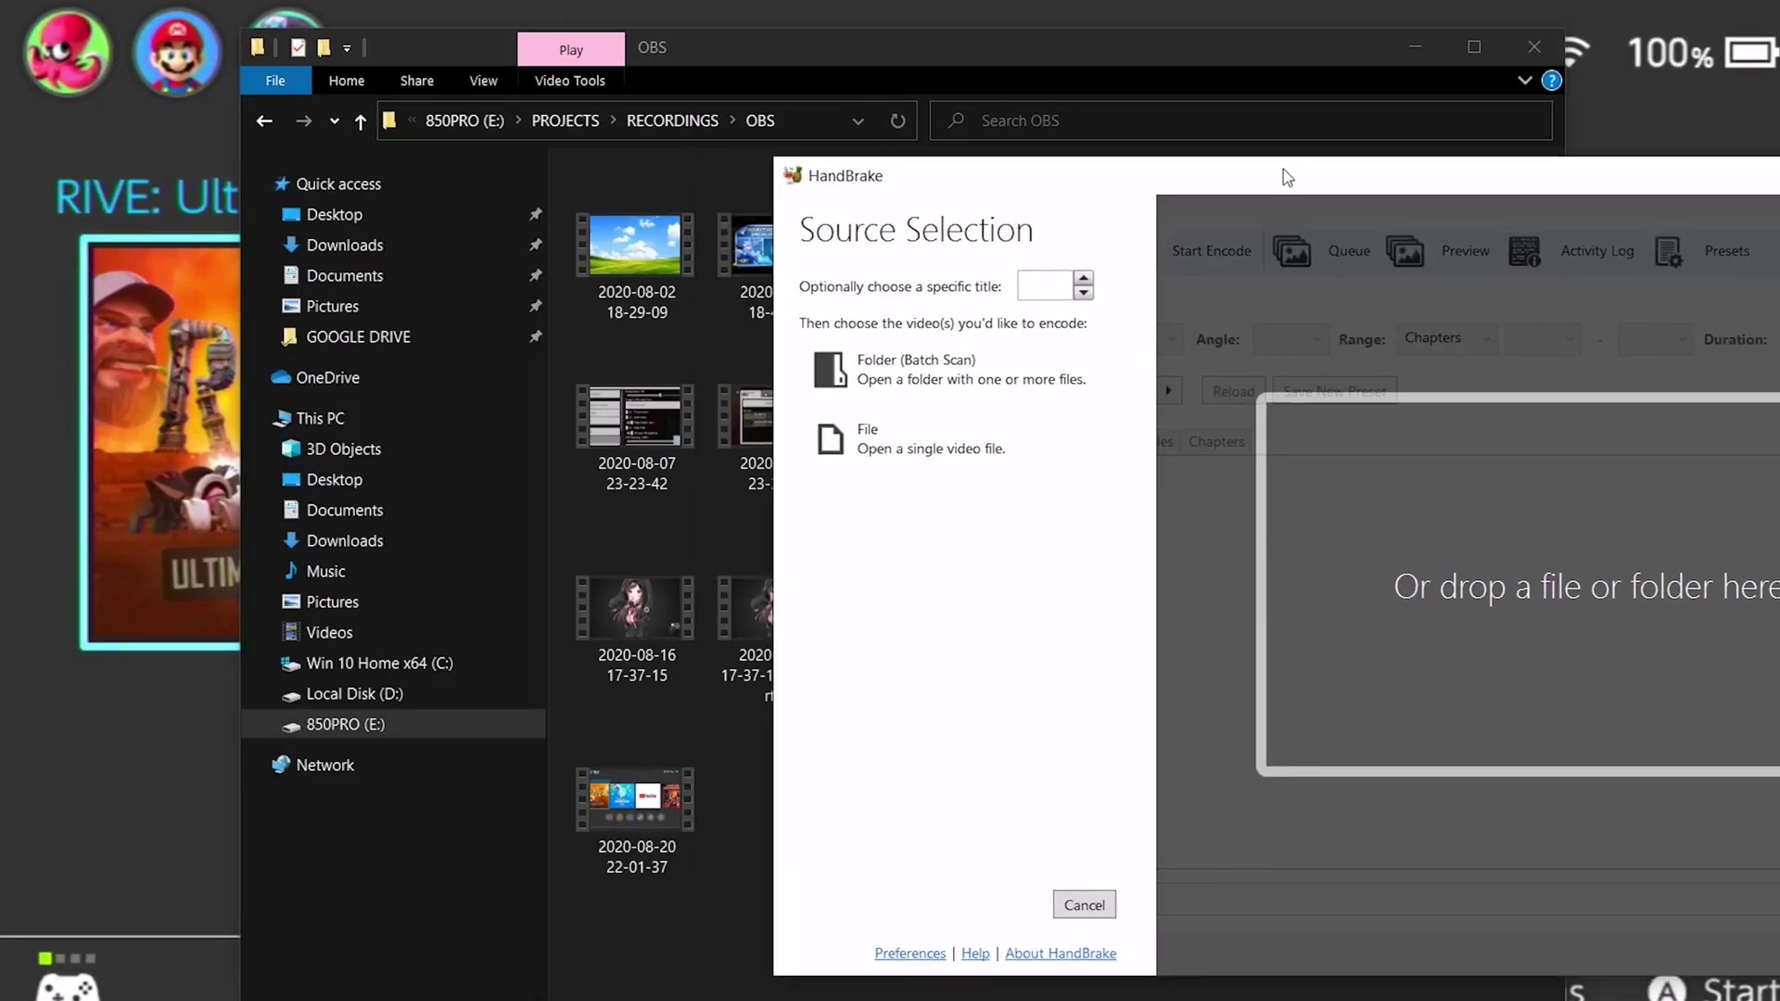
drag(626, 794, 1656, 736)
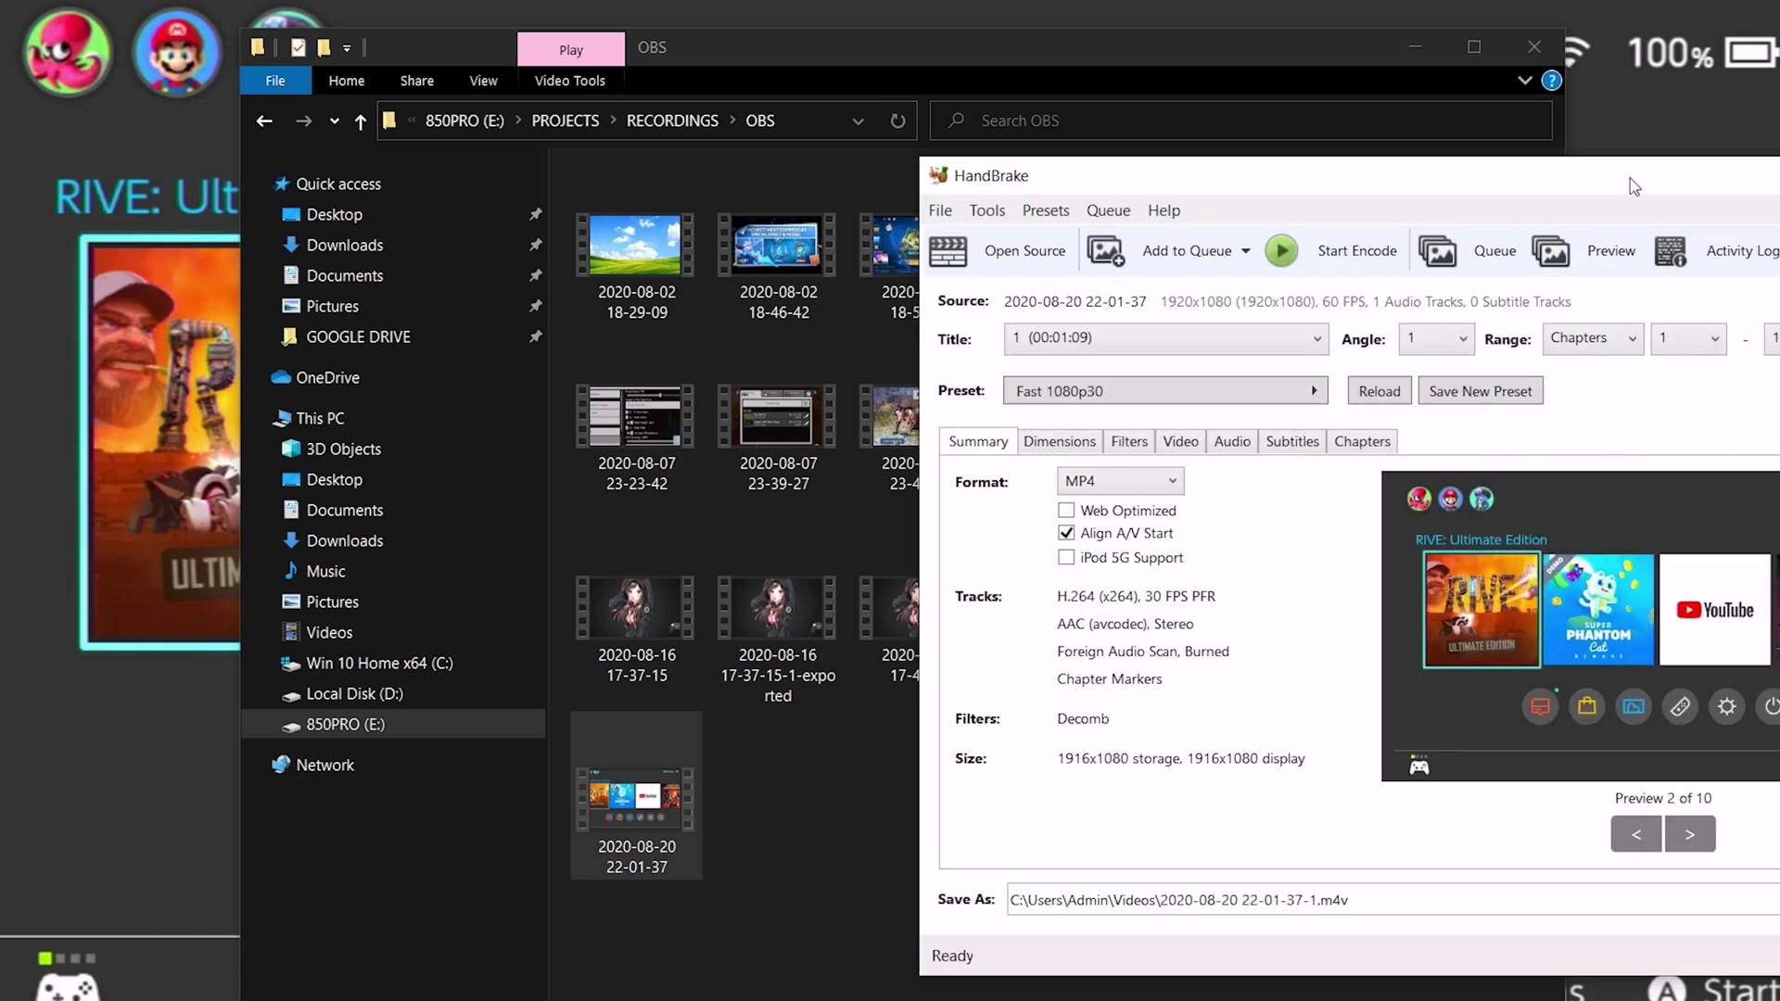
drag(1630, 178, 1235, 203)
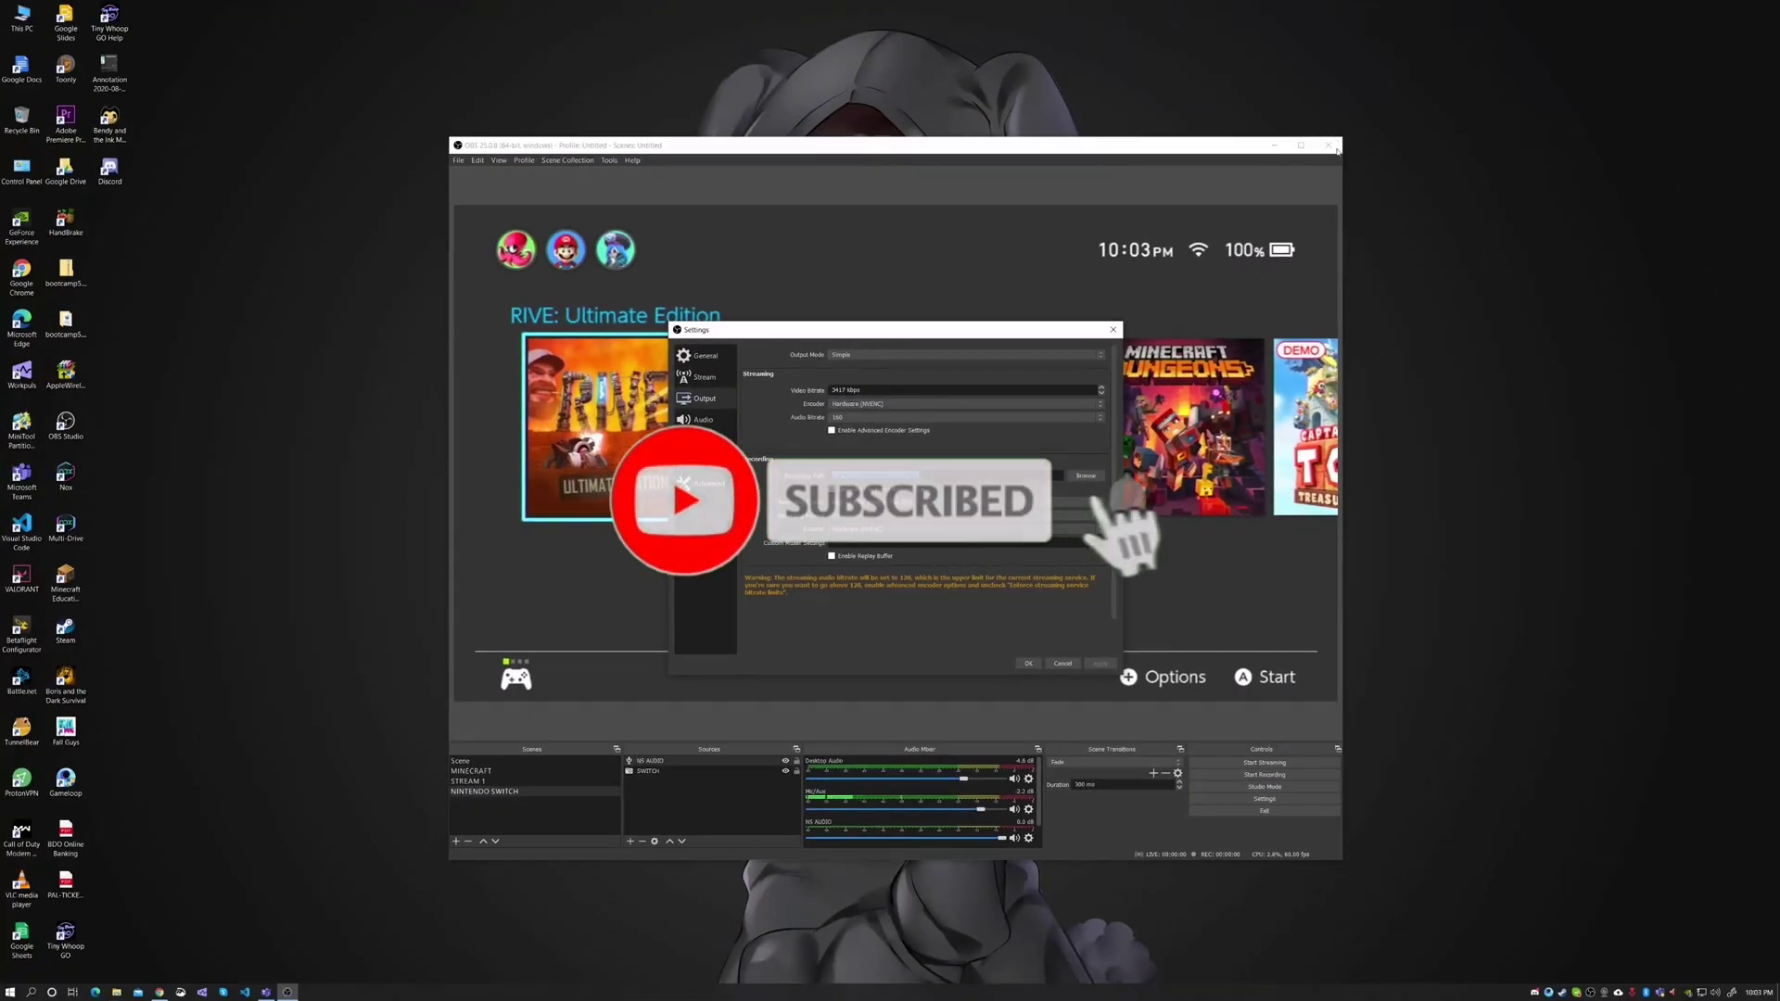
click(1030, 663)
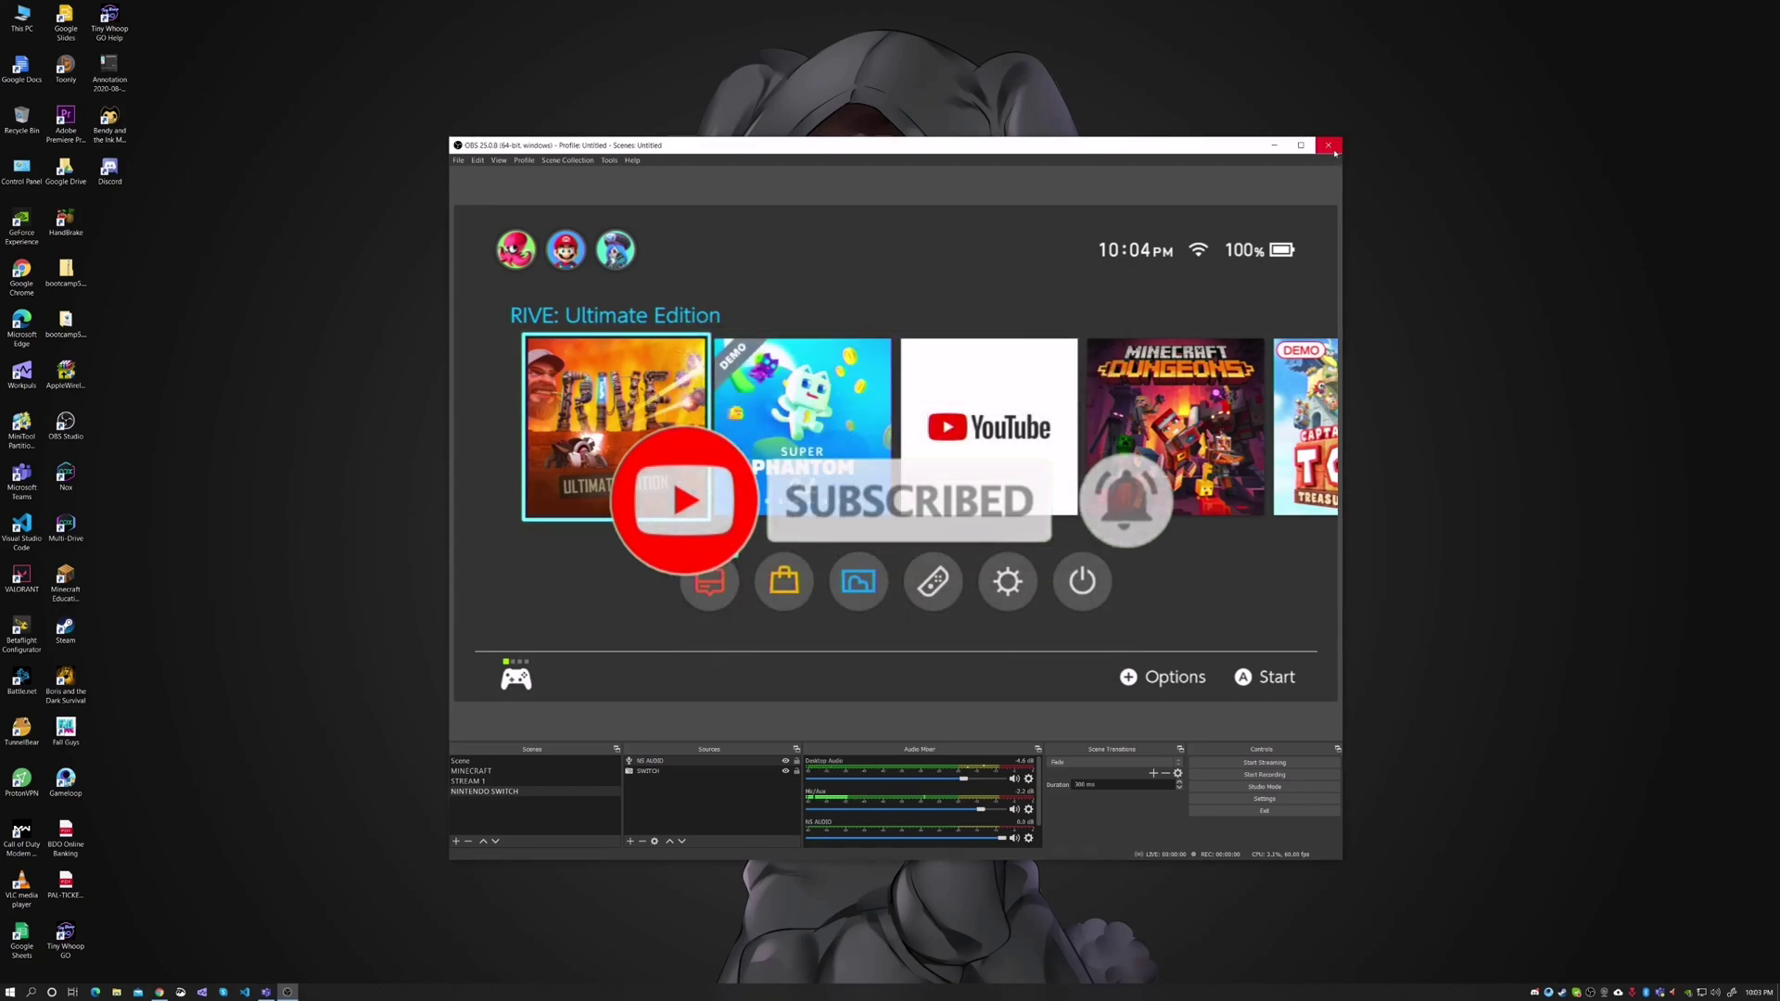